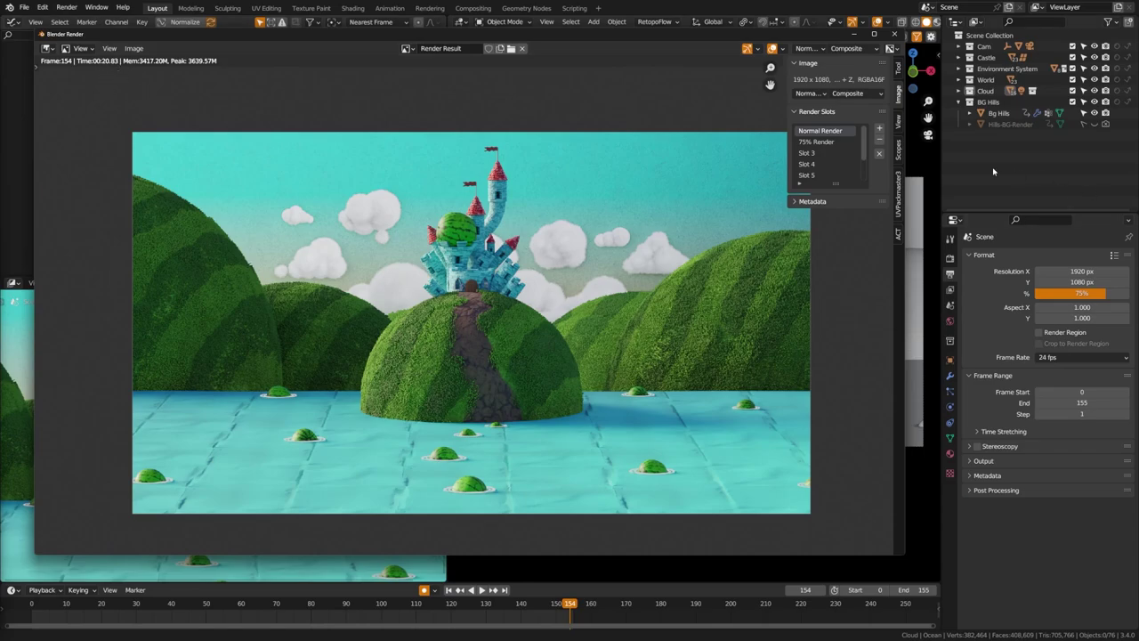
Compare the Normal Render and 75% Render slots by switching back and forth between them.
click(832, 144)
scroll(537, 273, up, 1)
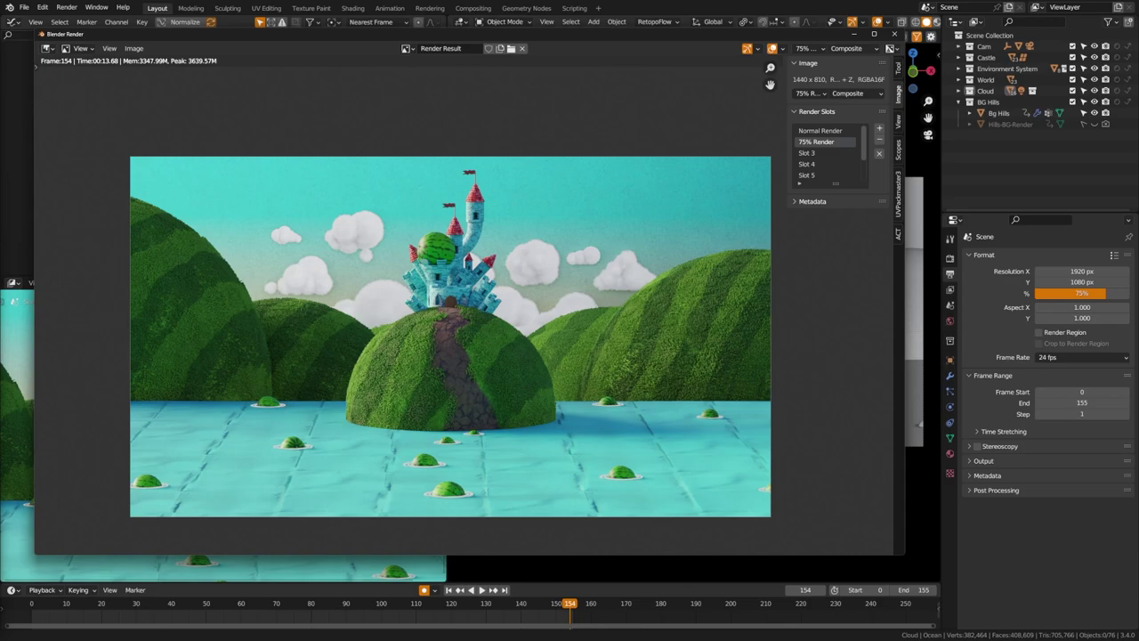
key(j)
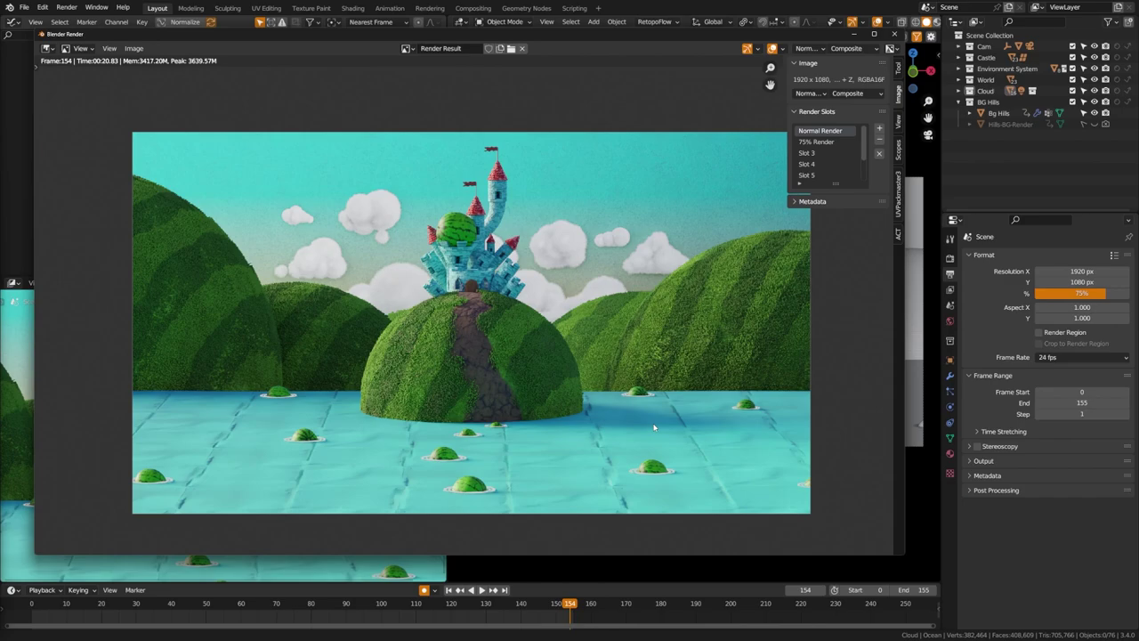
key(j)
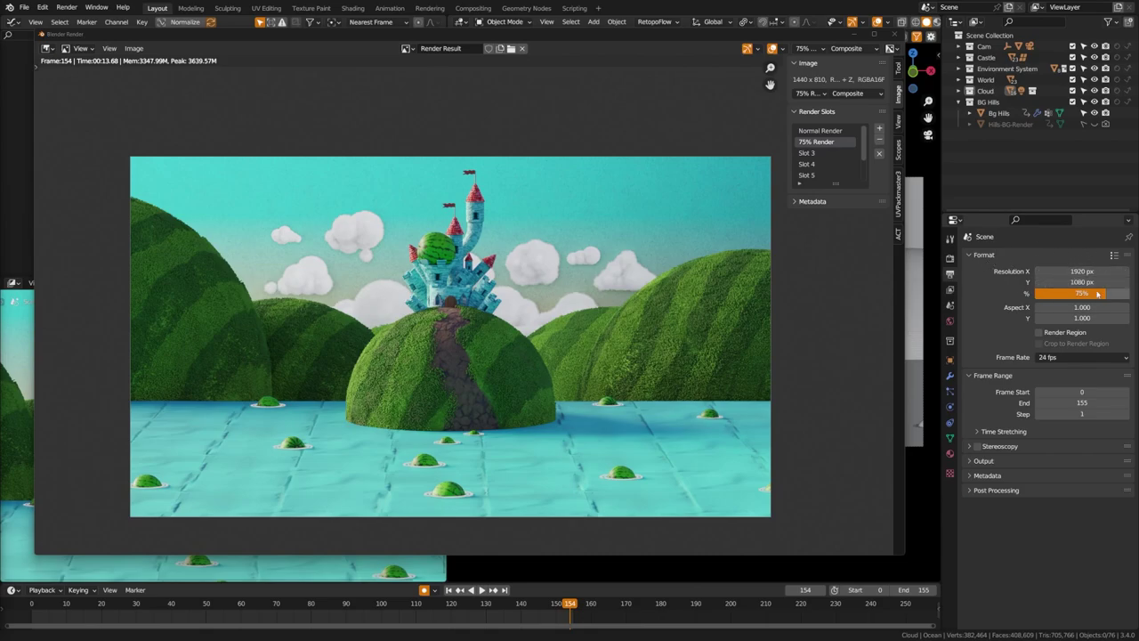
Try a lower render resolution percentage, ending with the scene's output scale at 100%.
drag(1096, 293, 1051, 294)
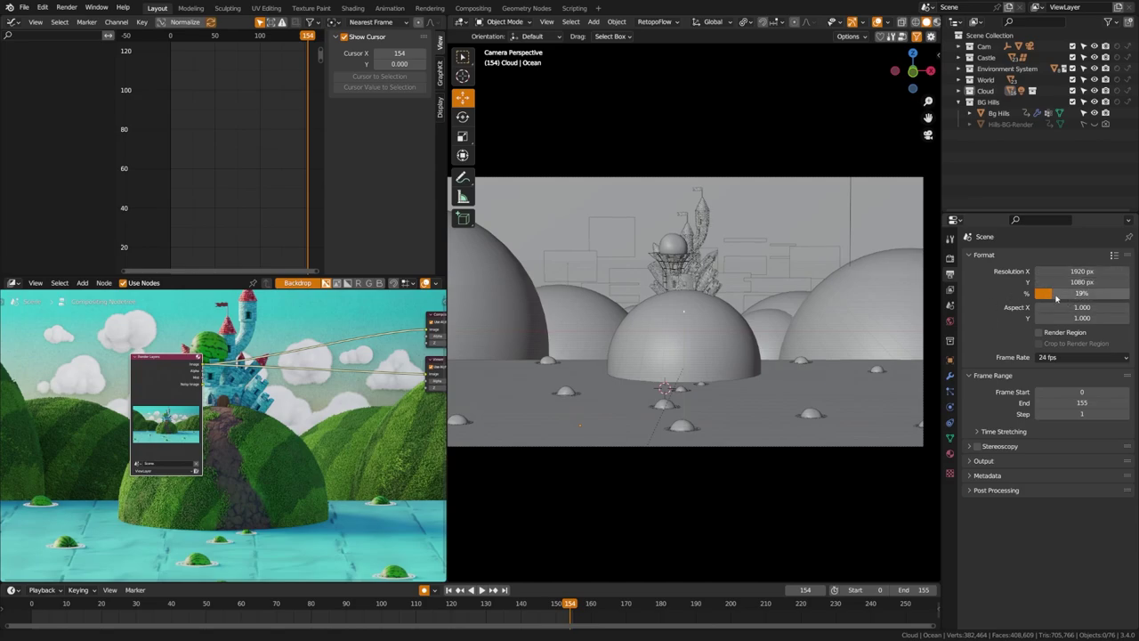
drag(1054, 296, 1129, 296)
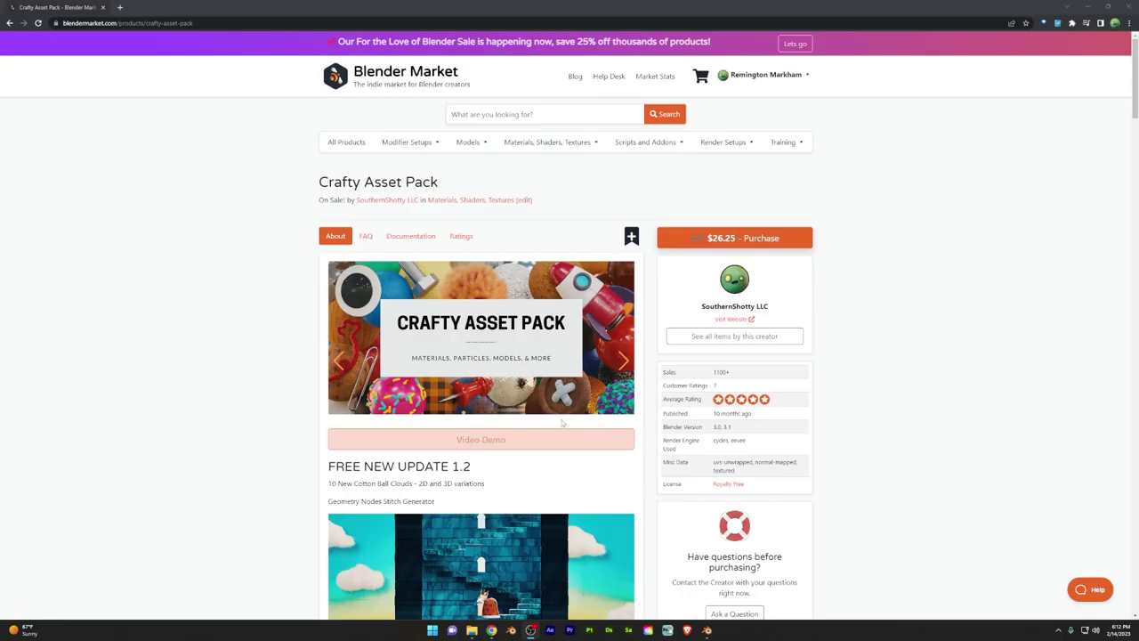
scroll(481, 427, down, 1)
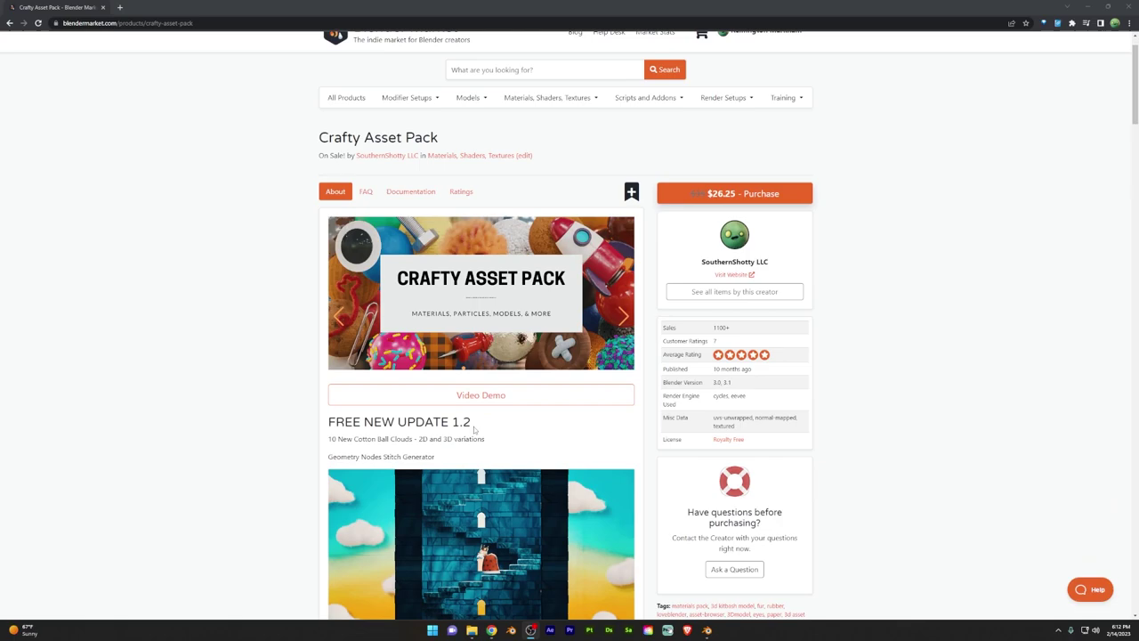
scroll(481, 428, up, 1)
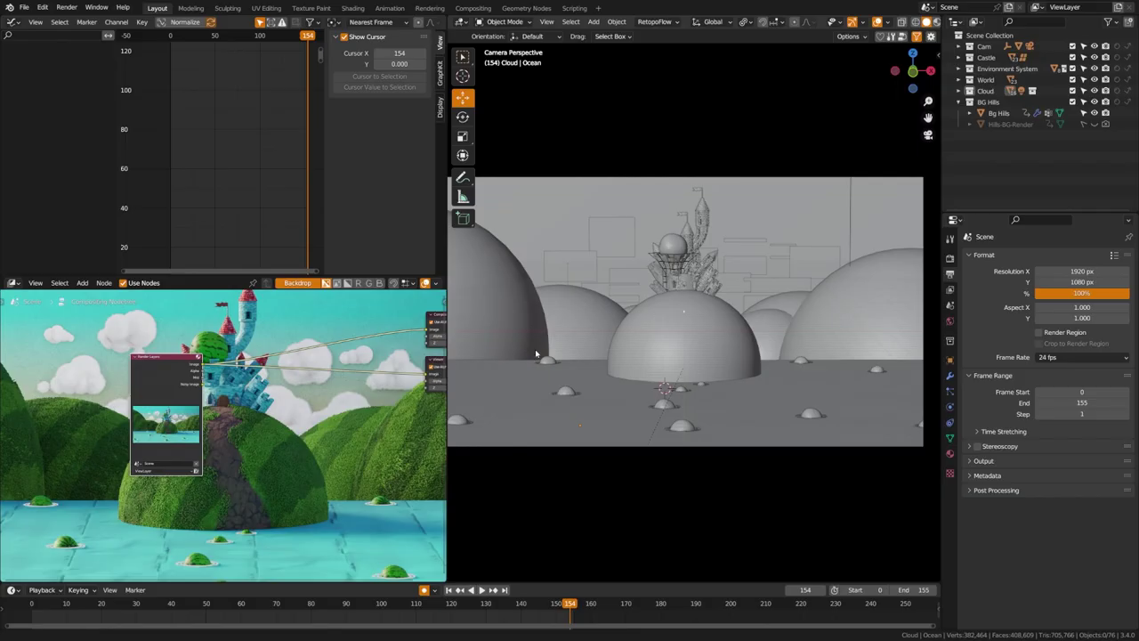
Rename the current scene as Scene_75%.
key(Home)
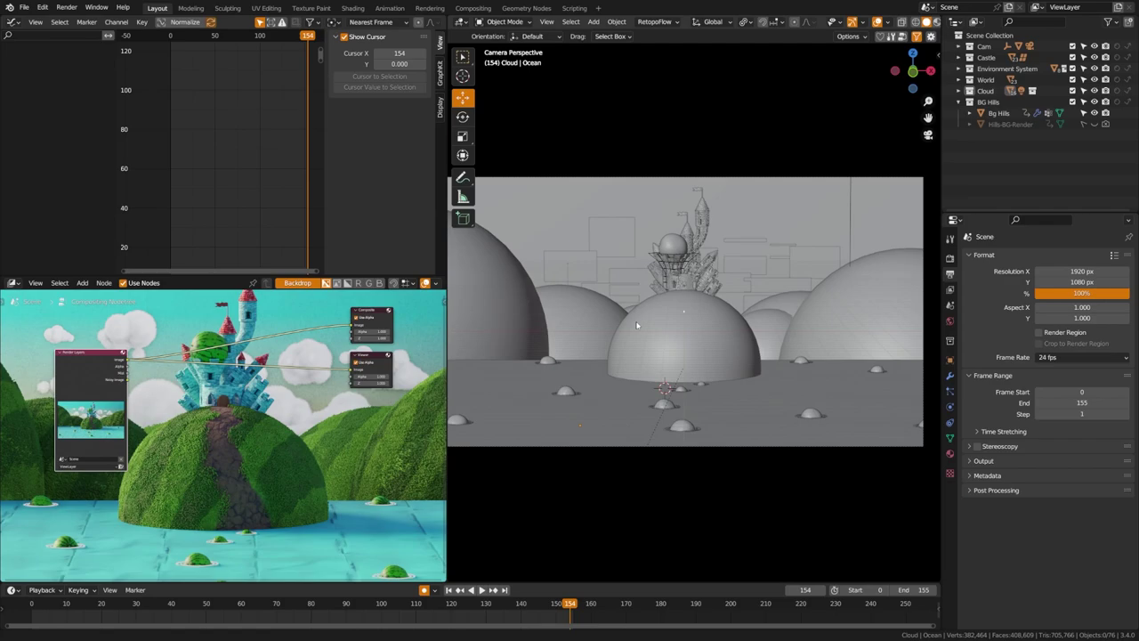
click(968, 9)
text(_75%)
key(Return)
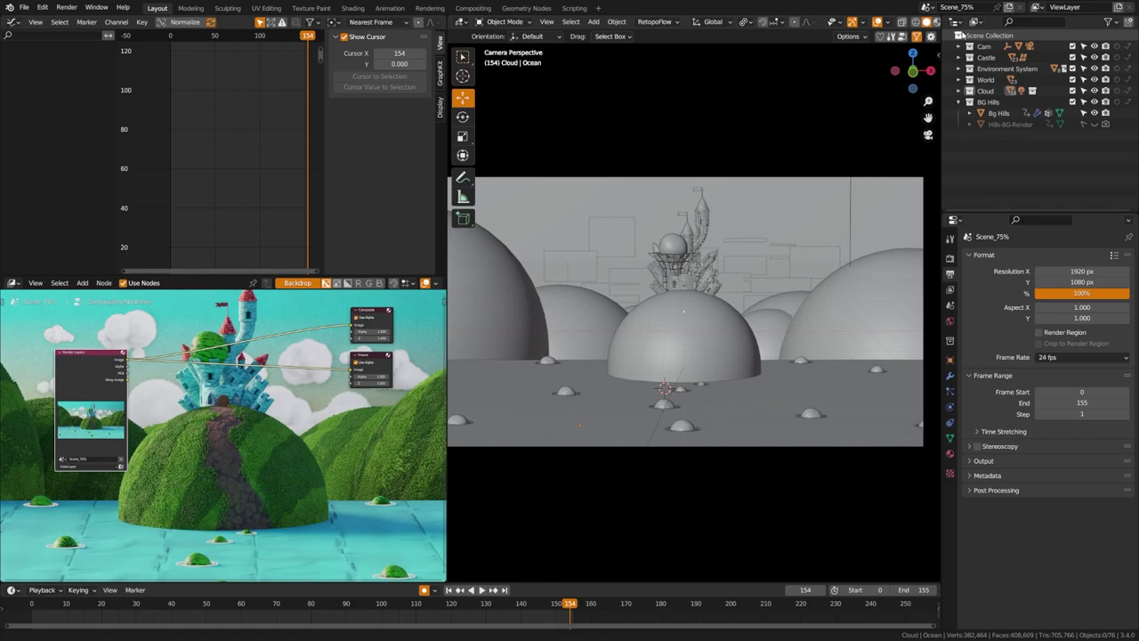
Create a linked copy of the scene and name it Scene_100%.
click(1009, 8)
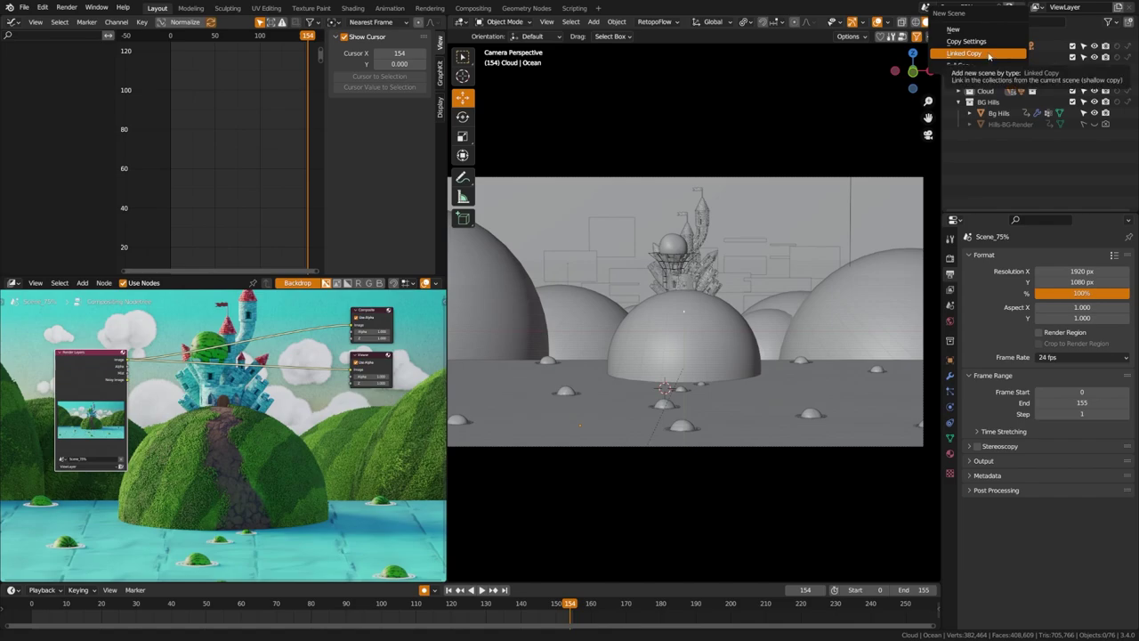
click(979, 53)
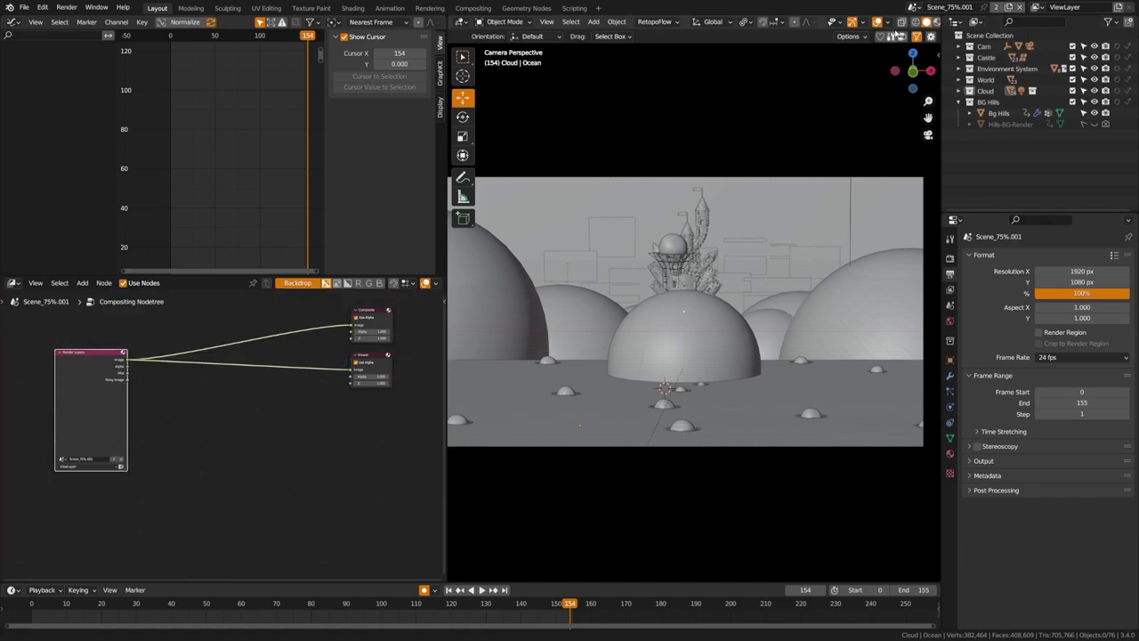
double_click(975, 11)
click(946, 8)
drag(946, 7, 974, 7)
text(100%)
key(Return)
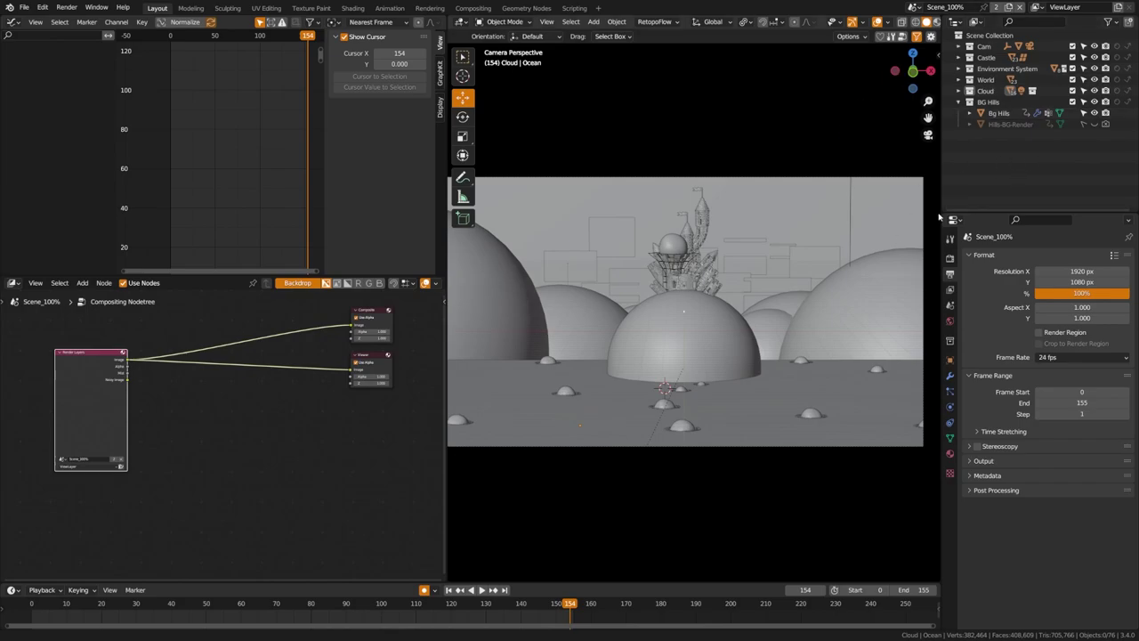
Switch to Scene_75% and set its output resolution percentage to 75%.
middle_drag(409, 349, 381, 357)
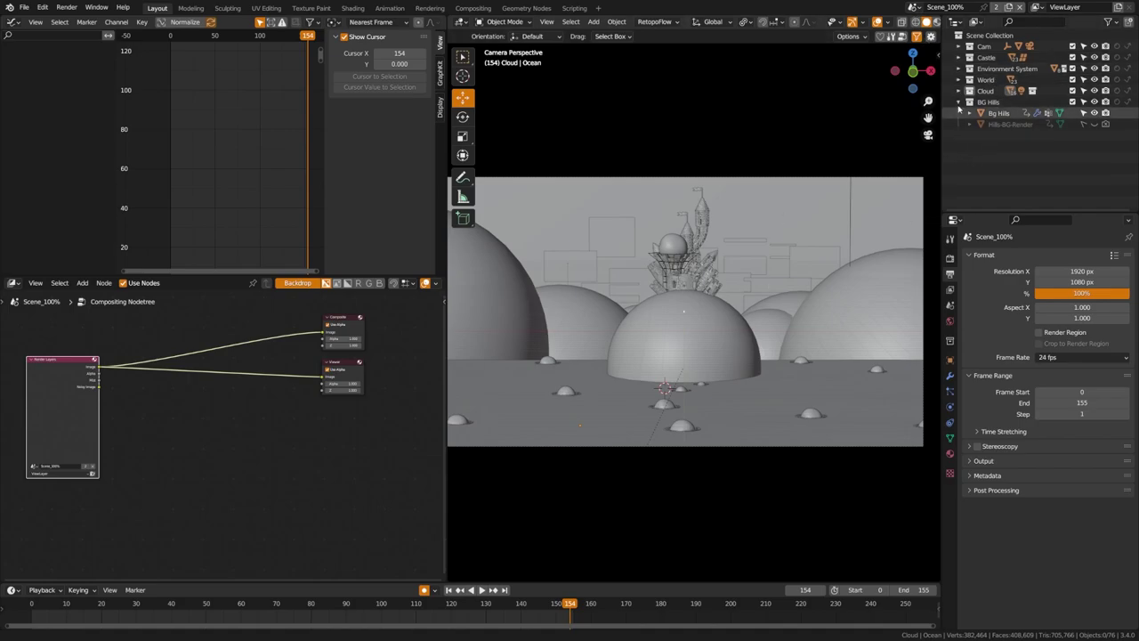
click(958, 102)
click(912, 7)
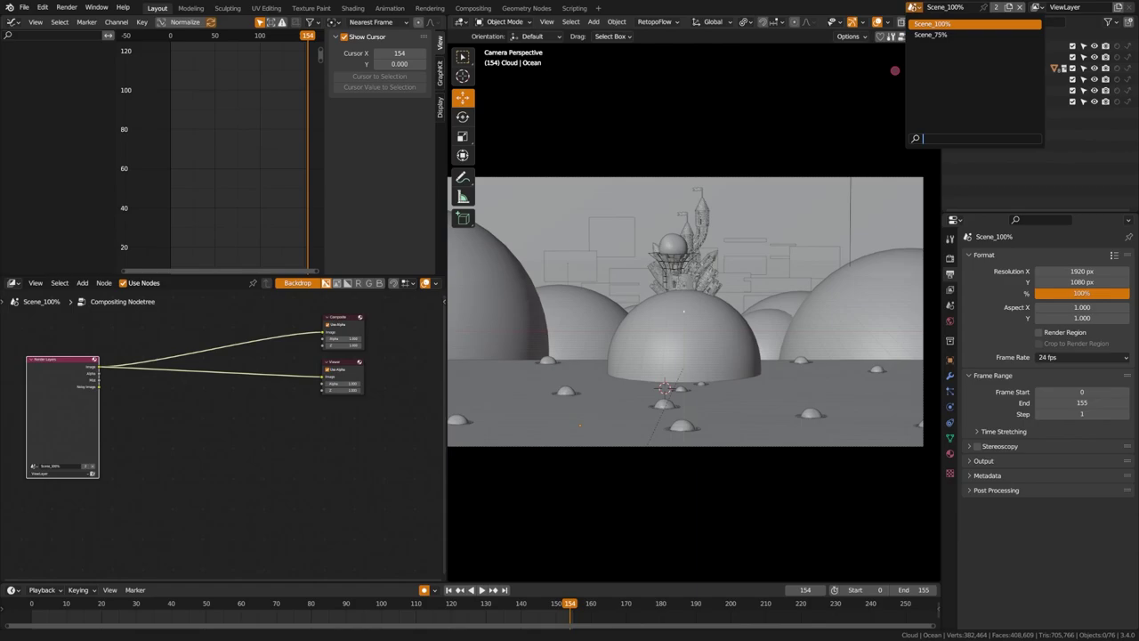
click(912, 7)
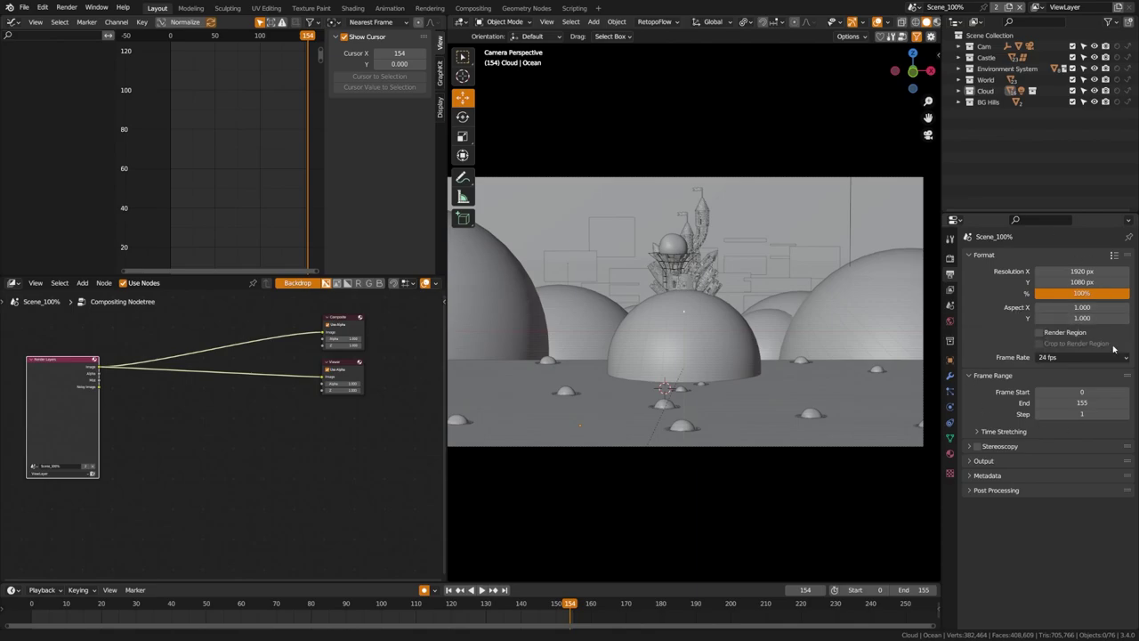
click(913, 7)
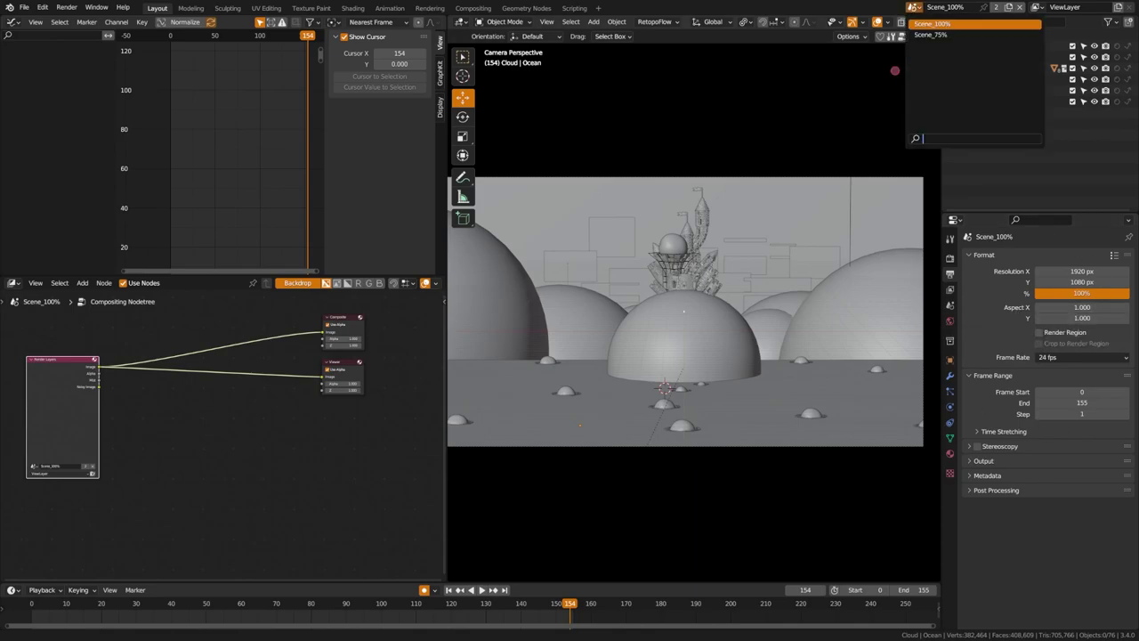
click(932, 35)
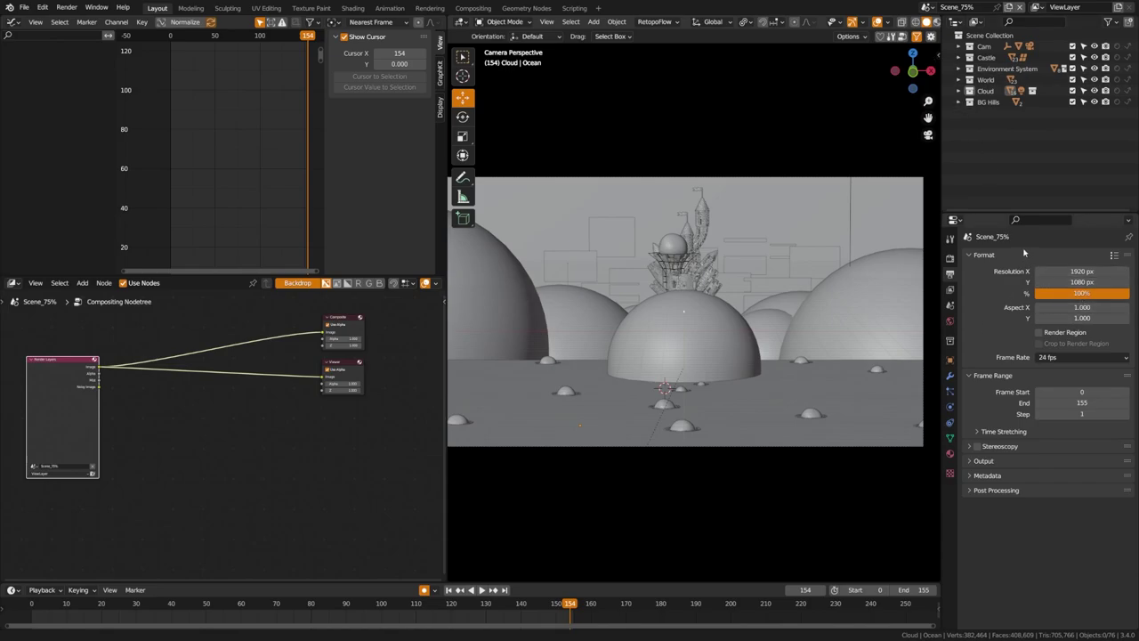
click(1077, 294)
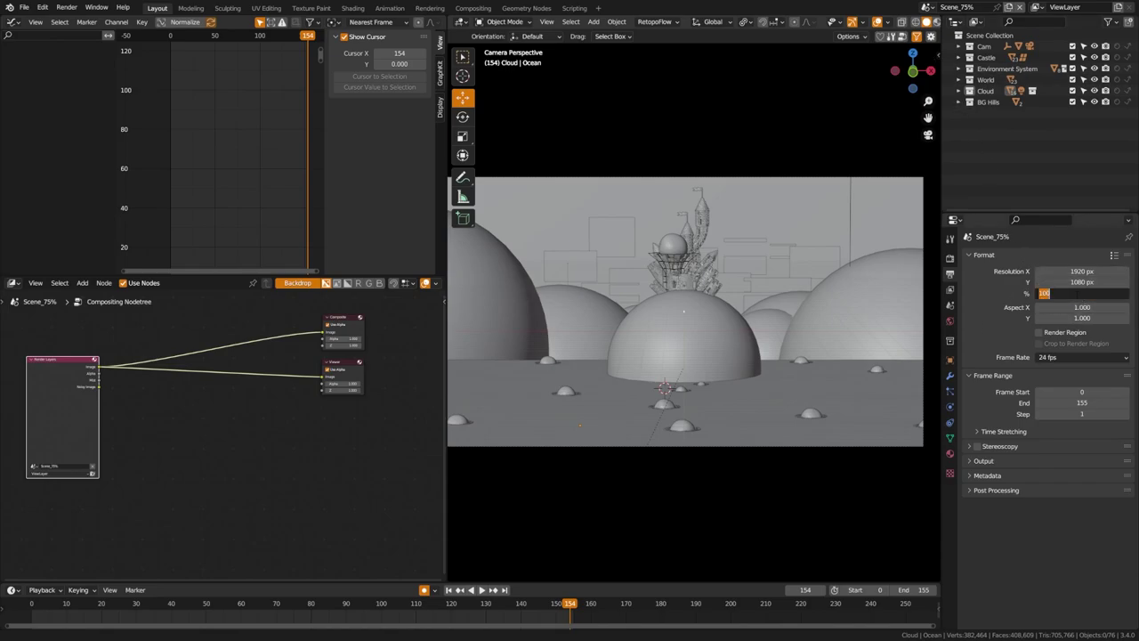
text(75)
key(Return)
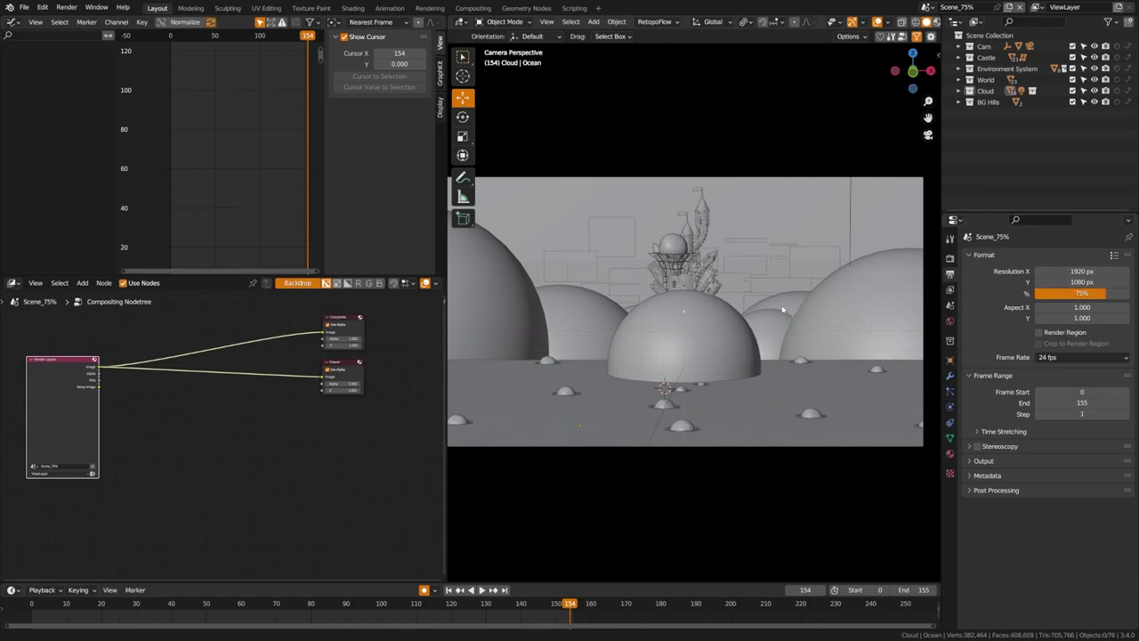
Render frame 154 of Scene_75% and put the render window away.
middle_drag(120, 411, 121, 395)
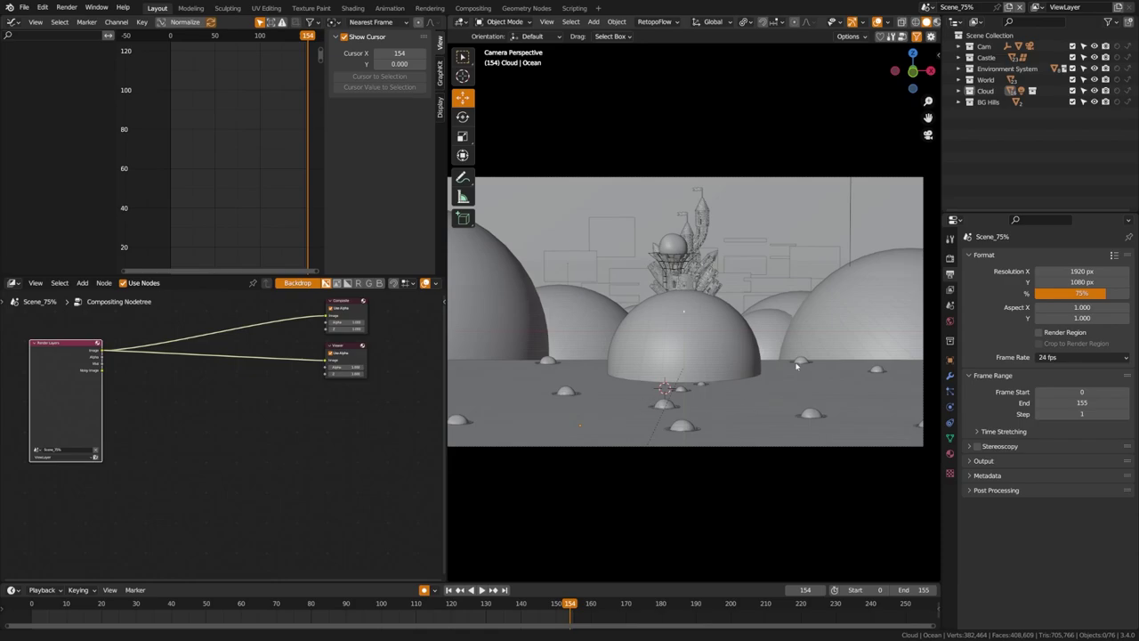
key(F12)
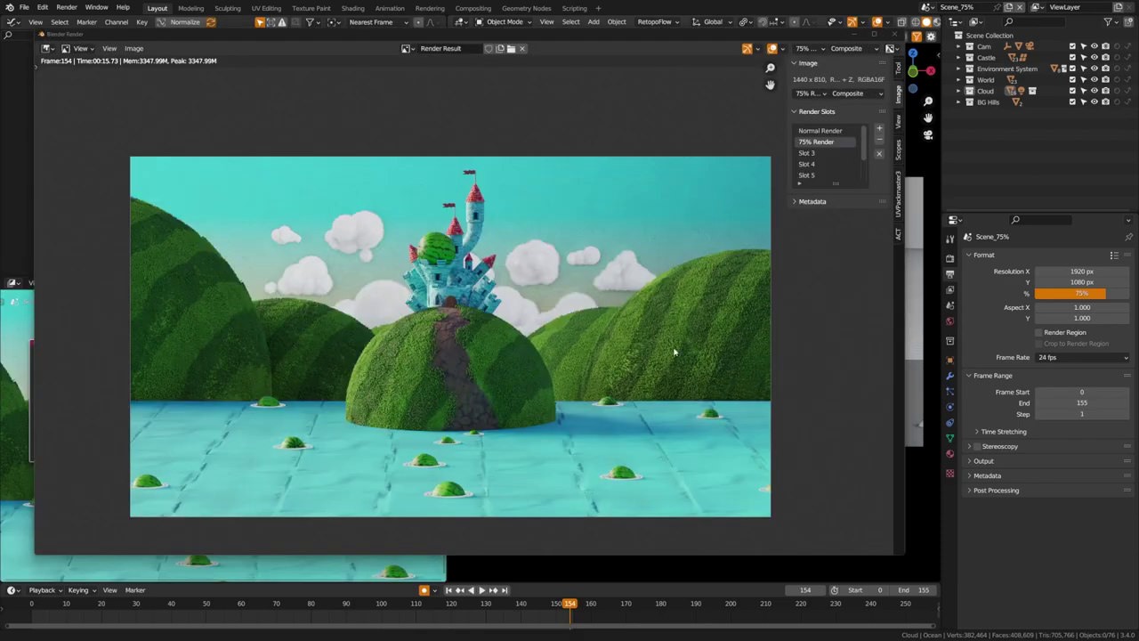
click(853, 34)
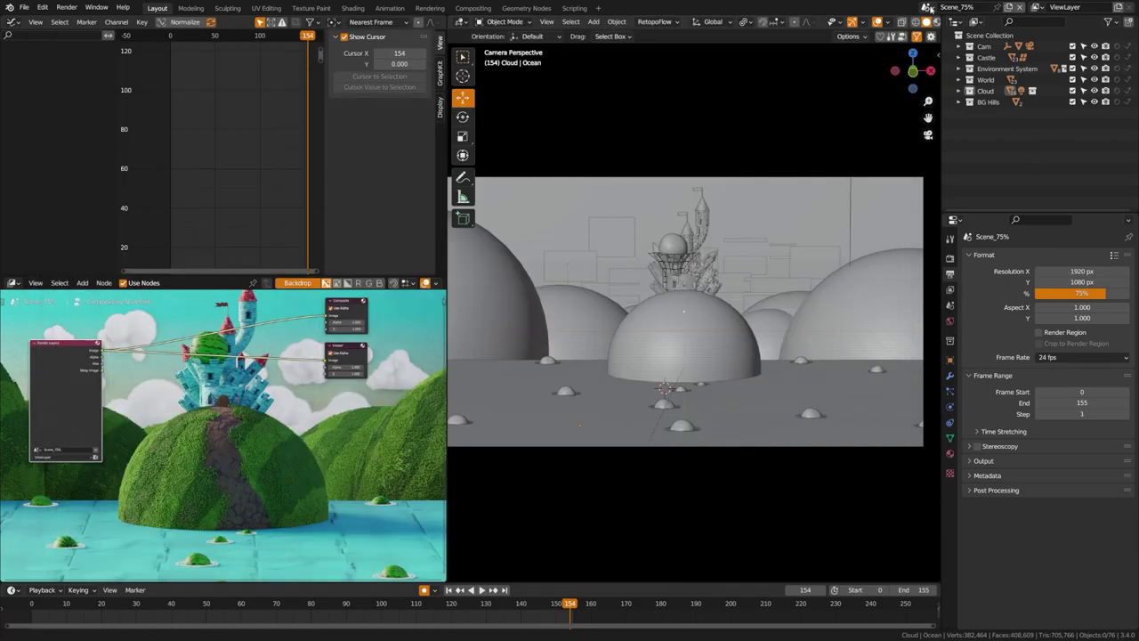
Switch to Scene_100% and show its node tree in the Compositing workspace.
click(926, 7)
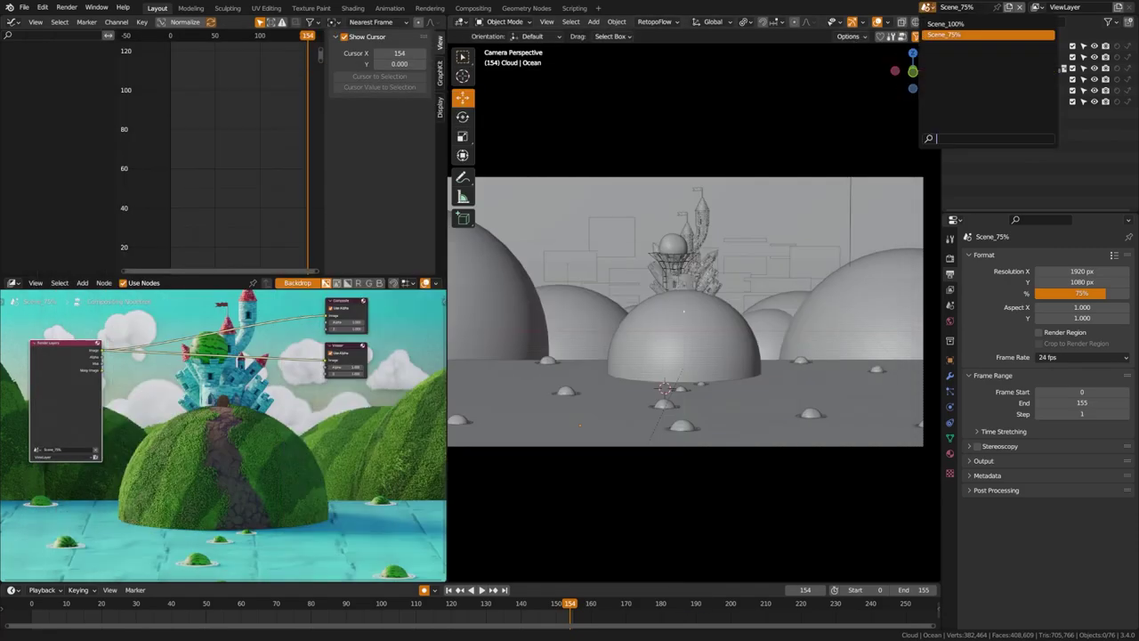
click(947, 24)
middle_drag(322, 387, 326, 419)
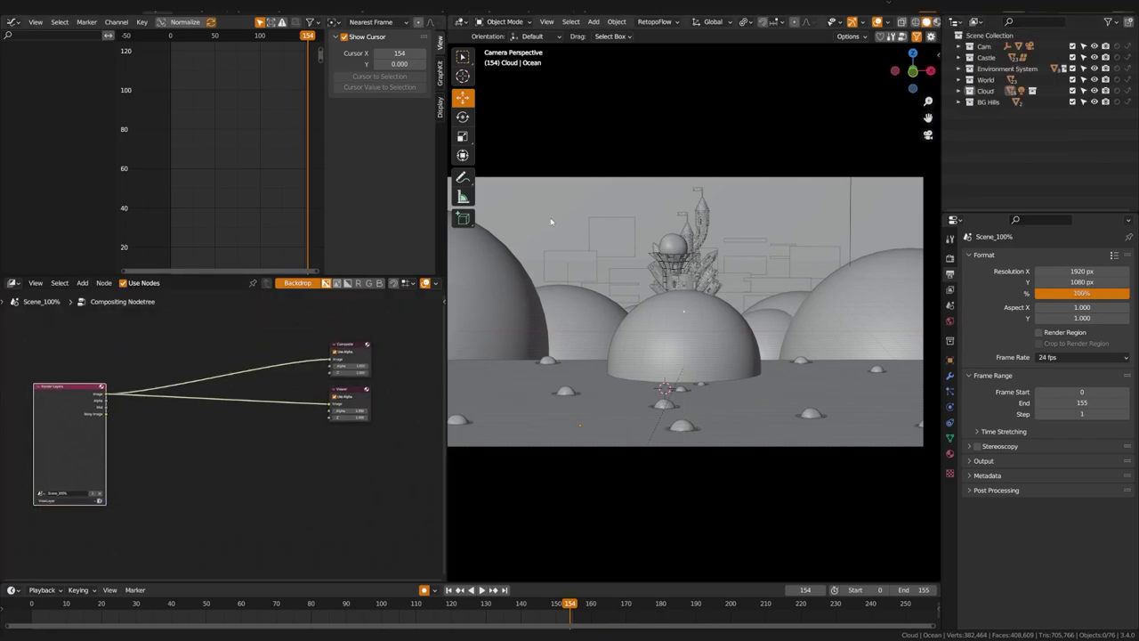
key(alt+F11)
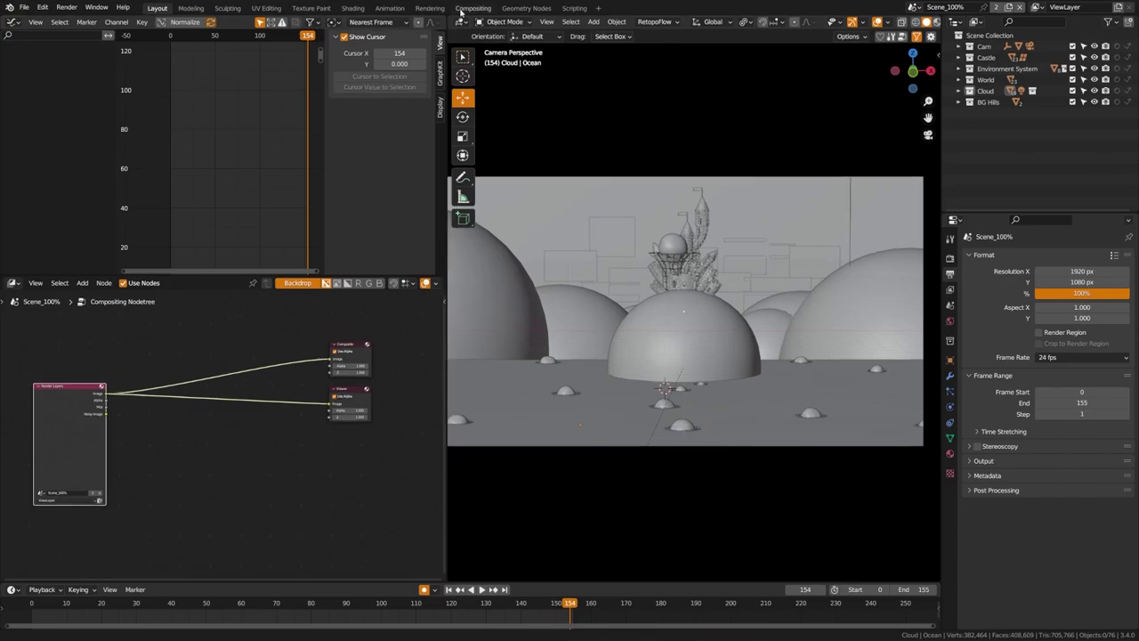
click(473, 8)
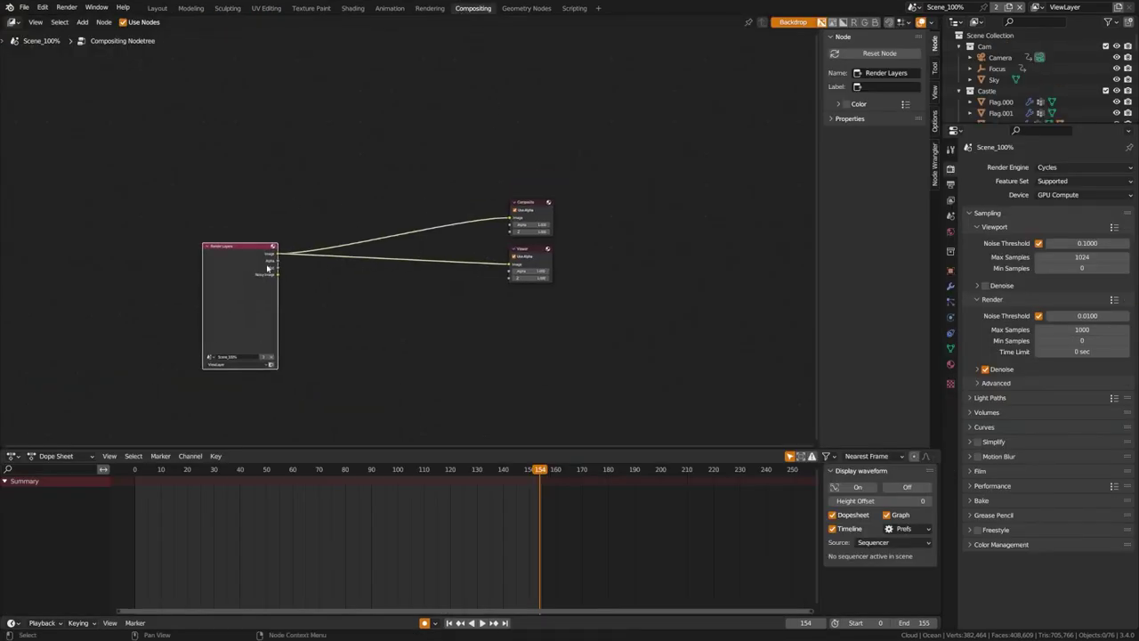
Move the Render Layers node away from the output nodes and set its source scene to Scene_75%.
drag(229, 257, 173, 204)
scroll(201, 261, up, 6)
middle_drag(193, 258, 363, 264)
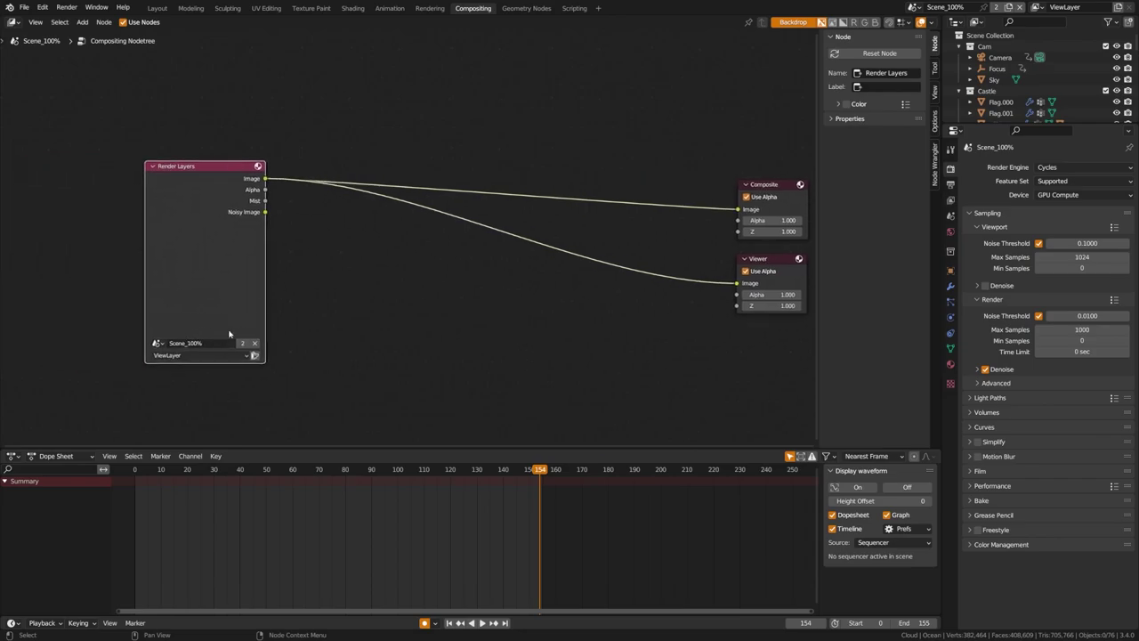
click(158, 342)
click(171, 367)
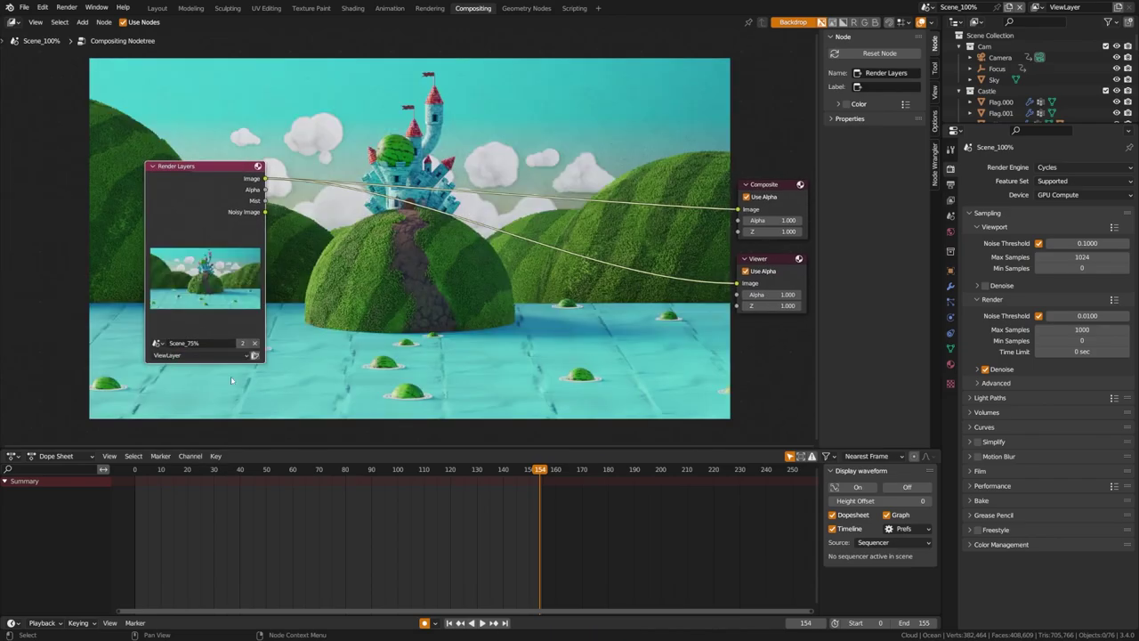
Rewire the Render Layers image output to the Composite and Viewer image inputs through a shared reroute point.
scroll(326, 326, down, 2)
middle_drag(325, 326, 247, 334)
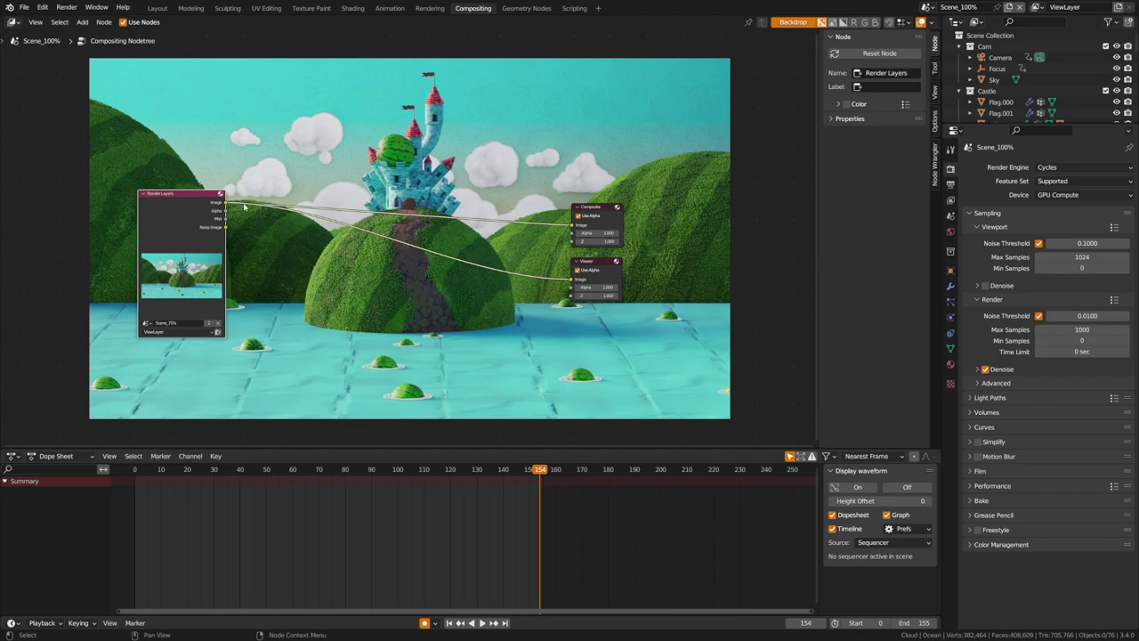
ctrl+drag(226, 203, 400, 232)
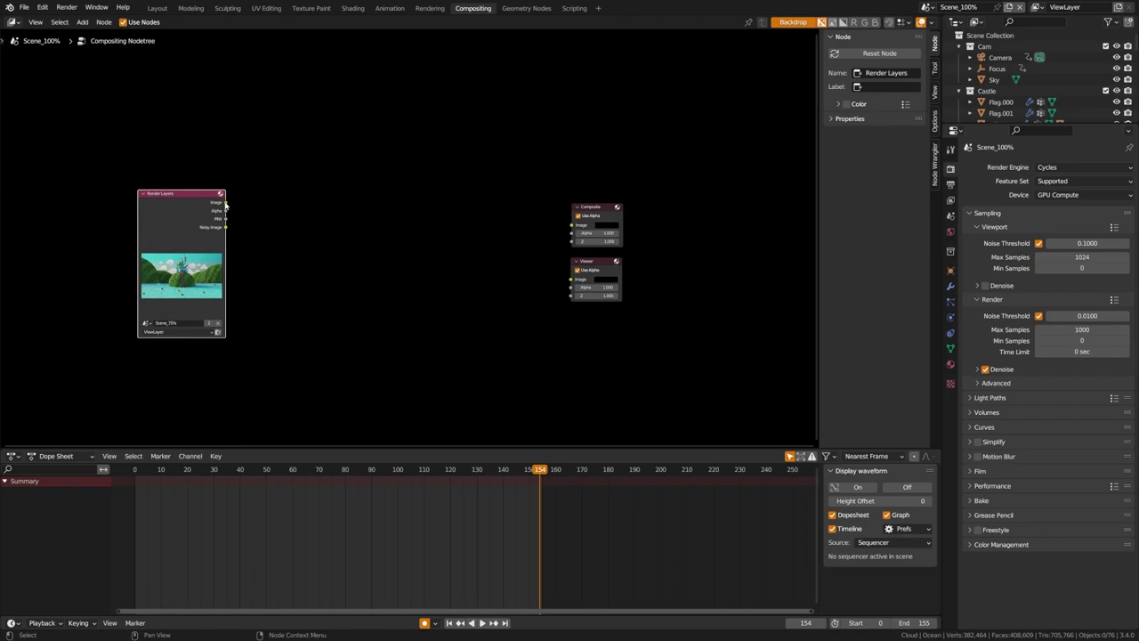
drag(225, 202, 571, 225)
shift+right_drag(508, 192, 493, 253)
drag(499, 223, 571, 280)
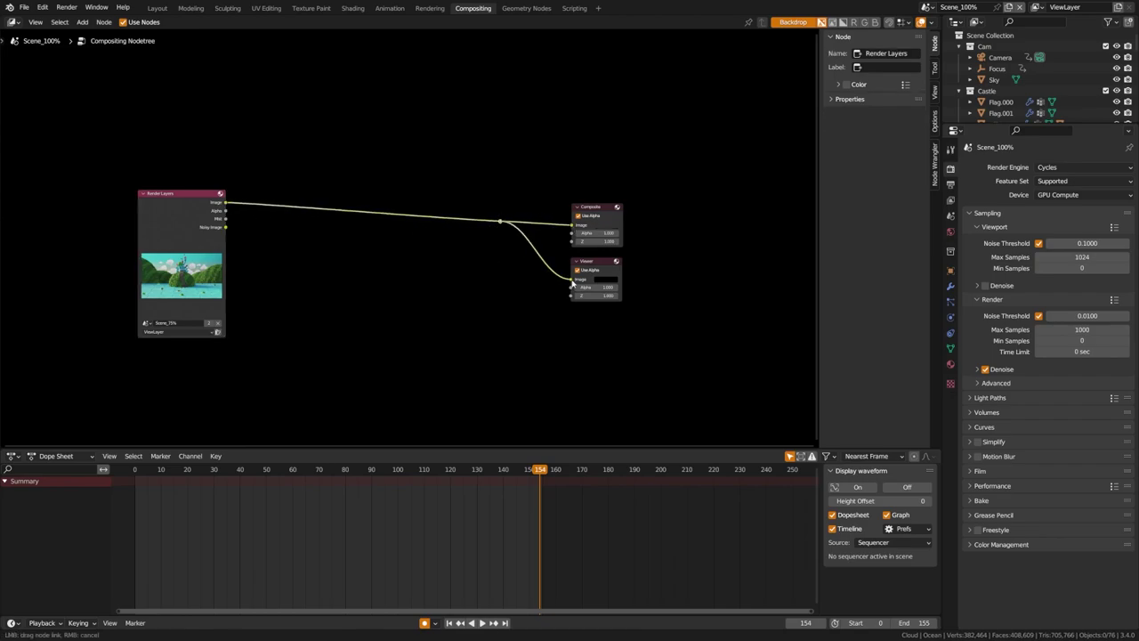
Add a Scale node on the image link between the Render Layers node and the reroute point.
drag(195, 195, 194, 207)
key(shift+a)
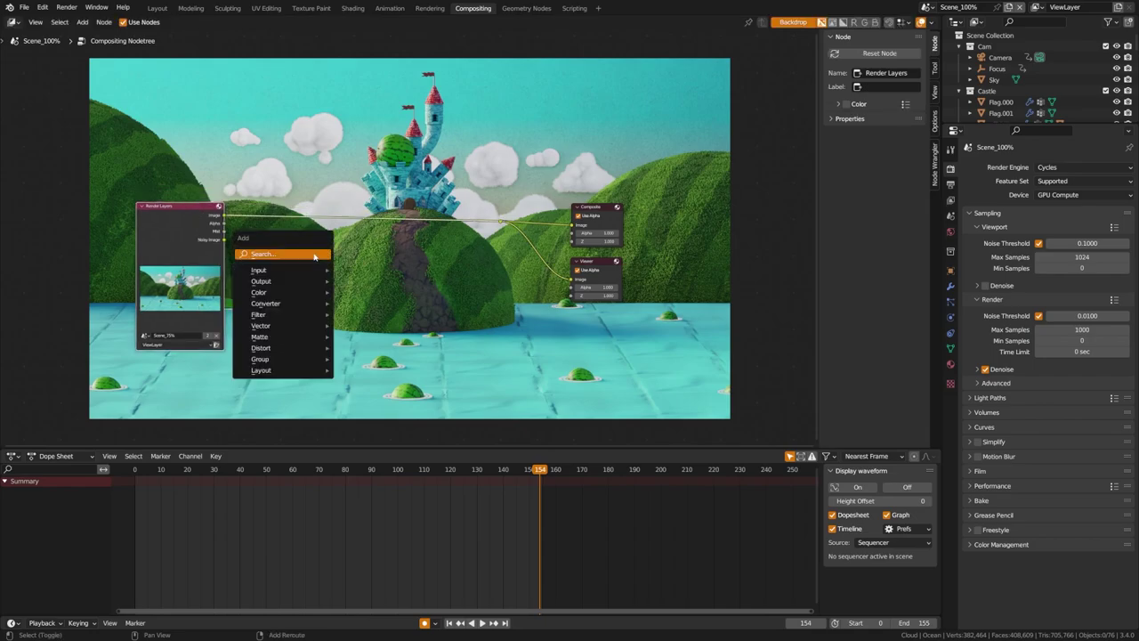
click(315, 254)
text(scale)
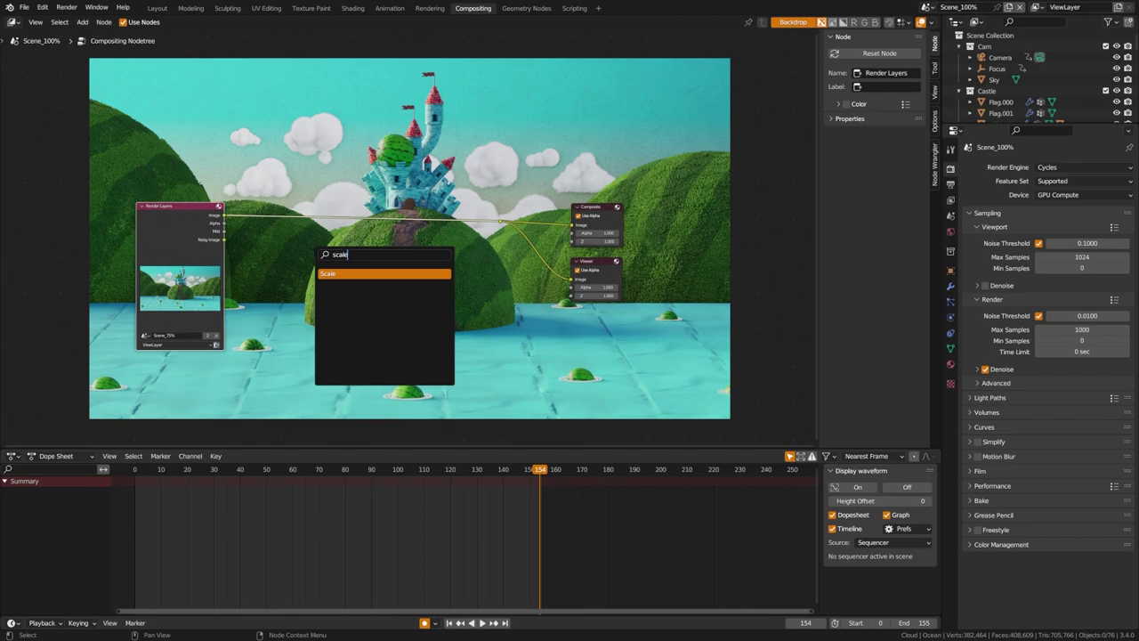
key(Return)
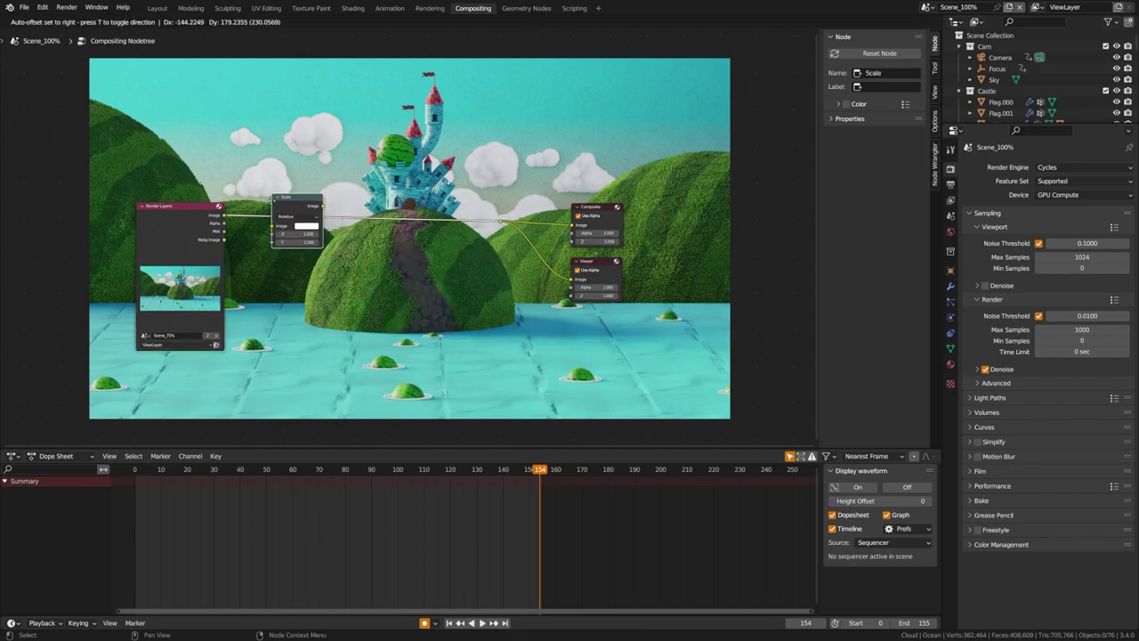
click(296, 215)
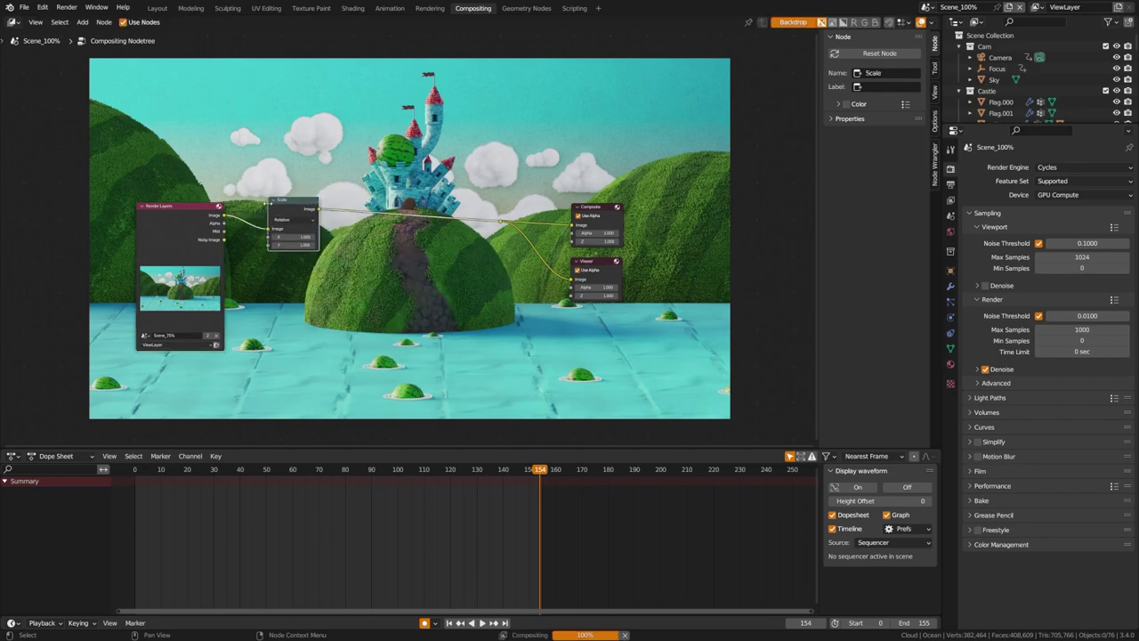
Set the Scale node to Render Size and move it closer to the Render Layers node.
click(291, 226)
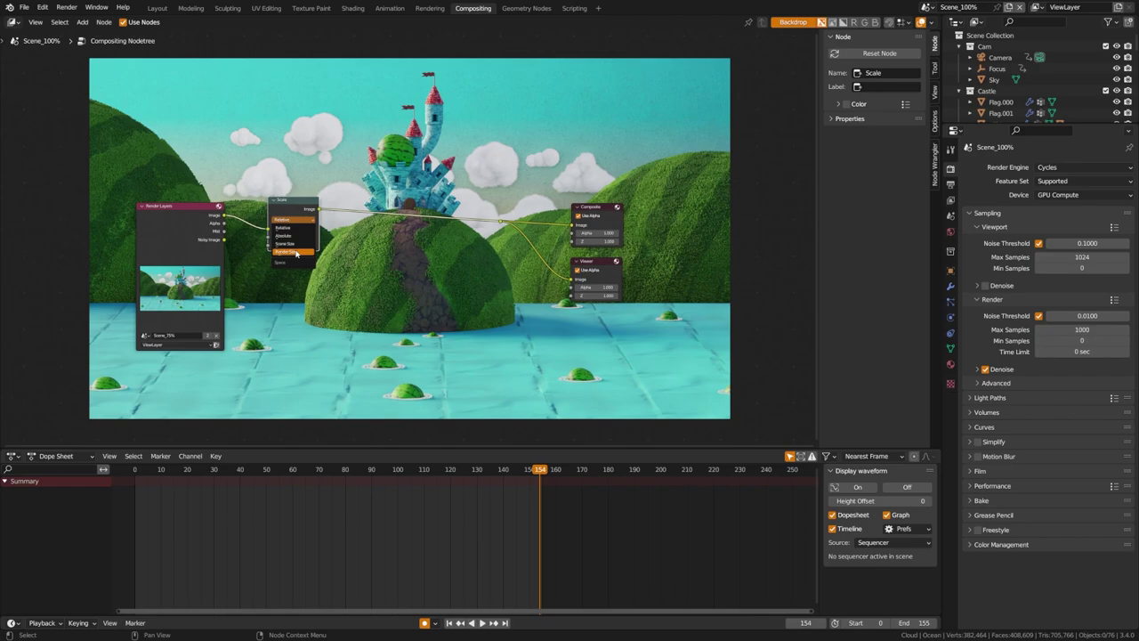
click(296, 253)
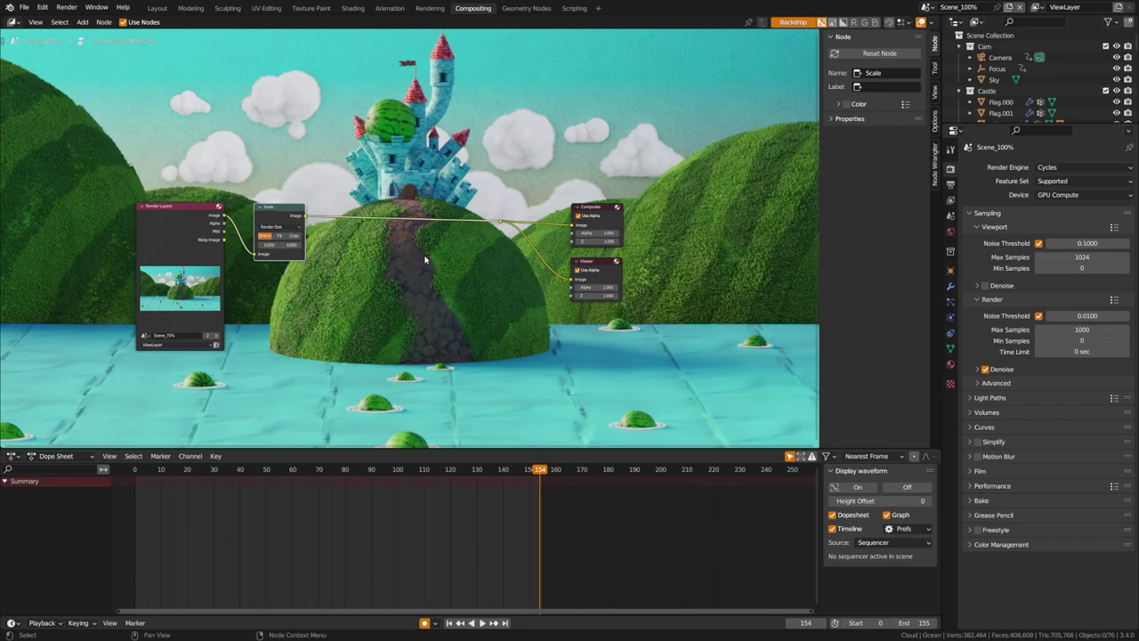
scroll(558, 225, down, 1)
click(432, 322)
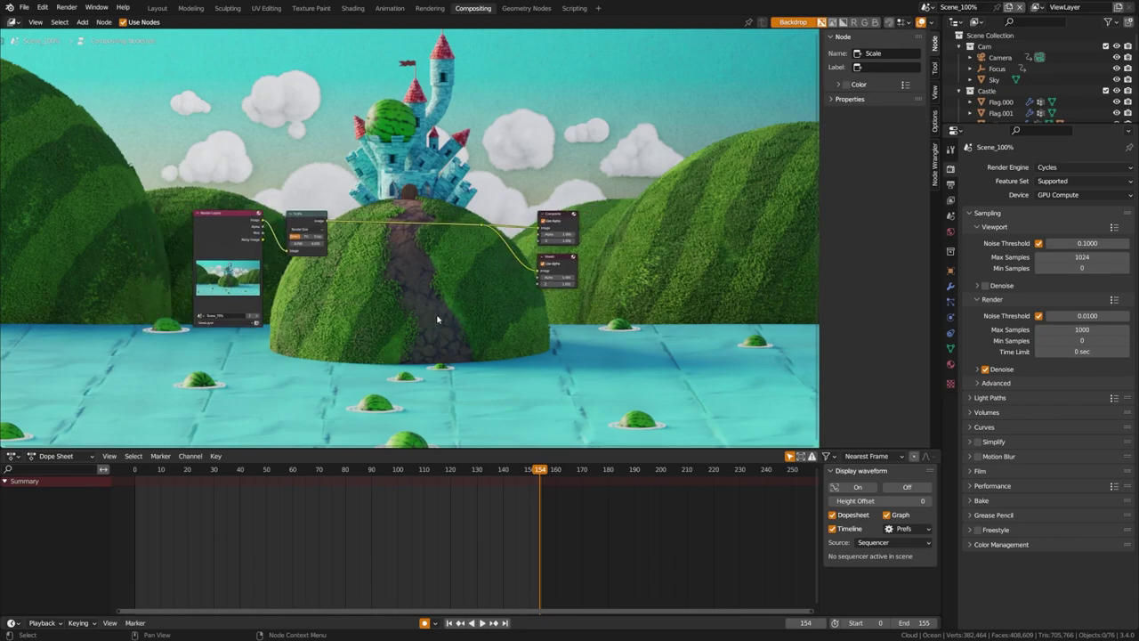
key(v)
drag(304, 215, 292, 216)
Insert a Filter node on the image link after the Scale node and set its type to Box Sharpen.
key(shift+a)
click(348, 262)
text(filter)
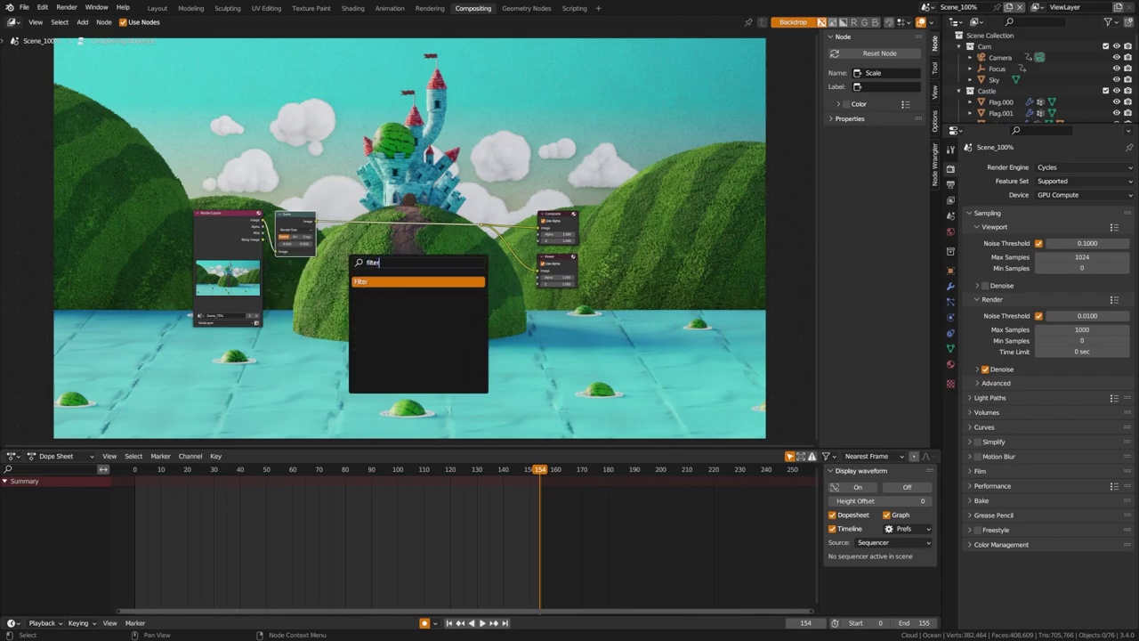
key(Return)
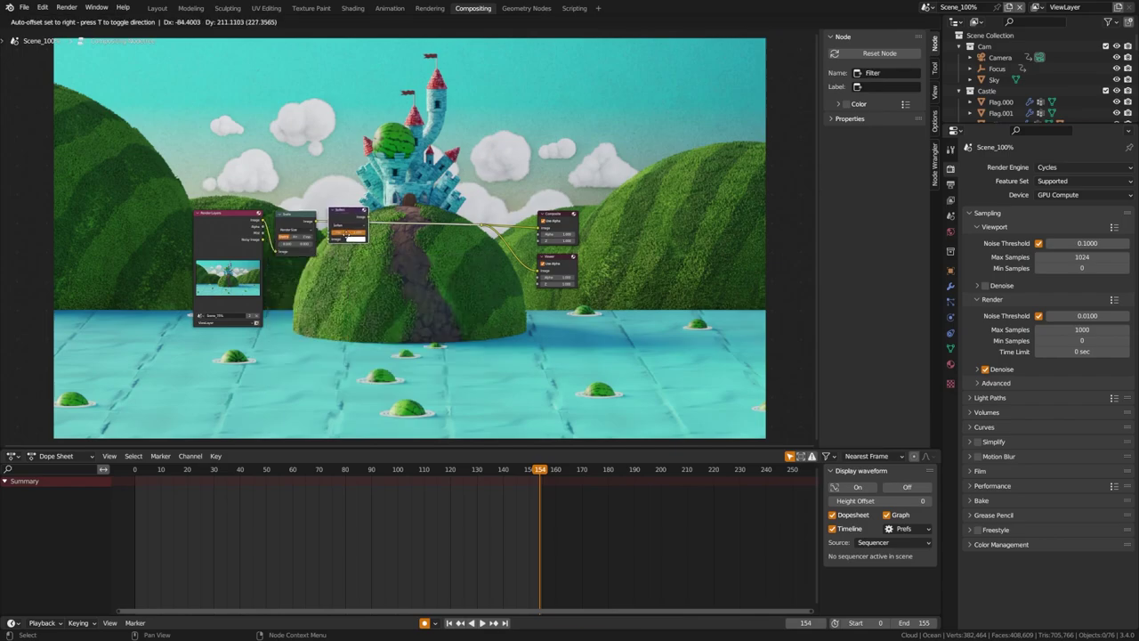
click(356, 223)
click(354, 228)
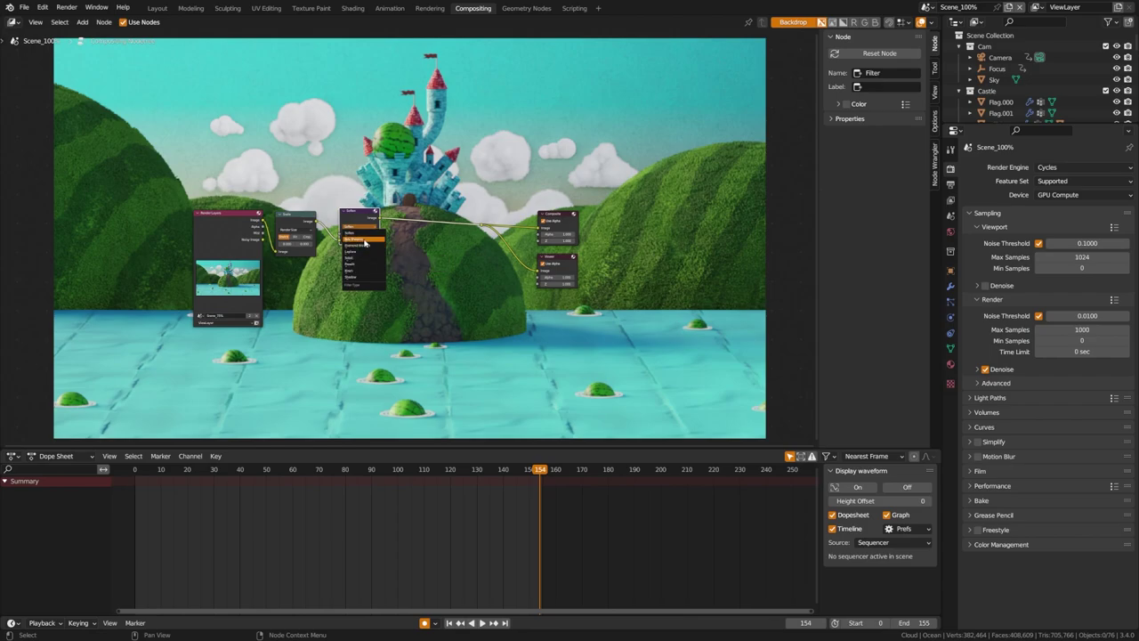
click(363, 239)
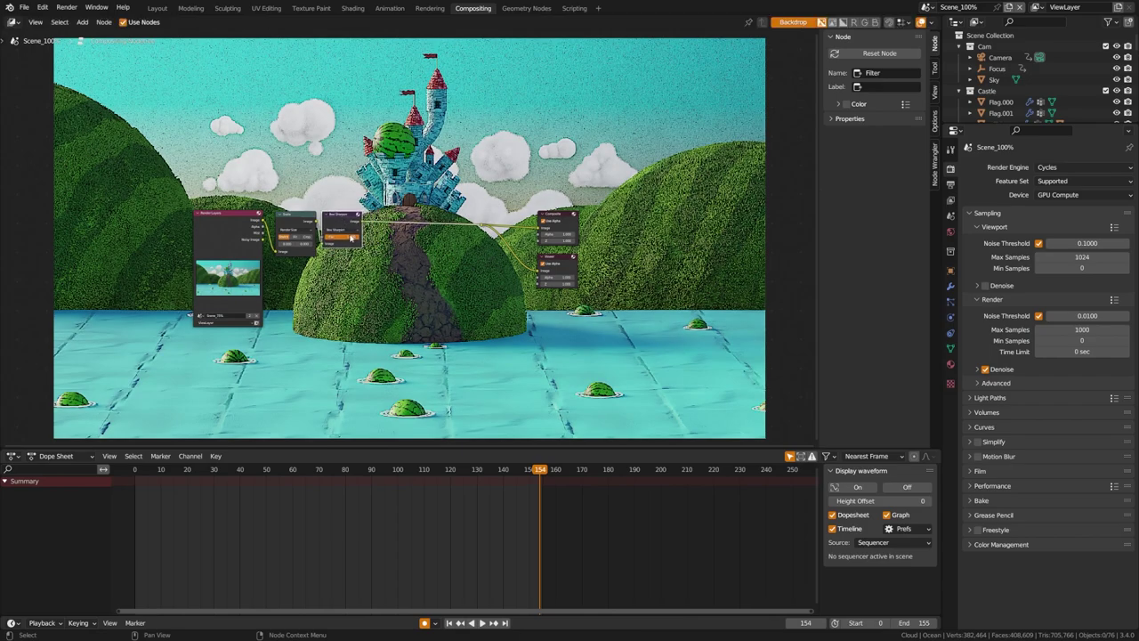
Lower the Box Sharpen node's factor to 0.1 for a subtle sharpening effect.
scroll(356, 240, up, 2)
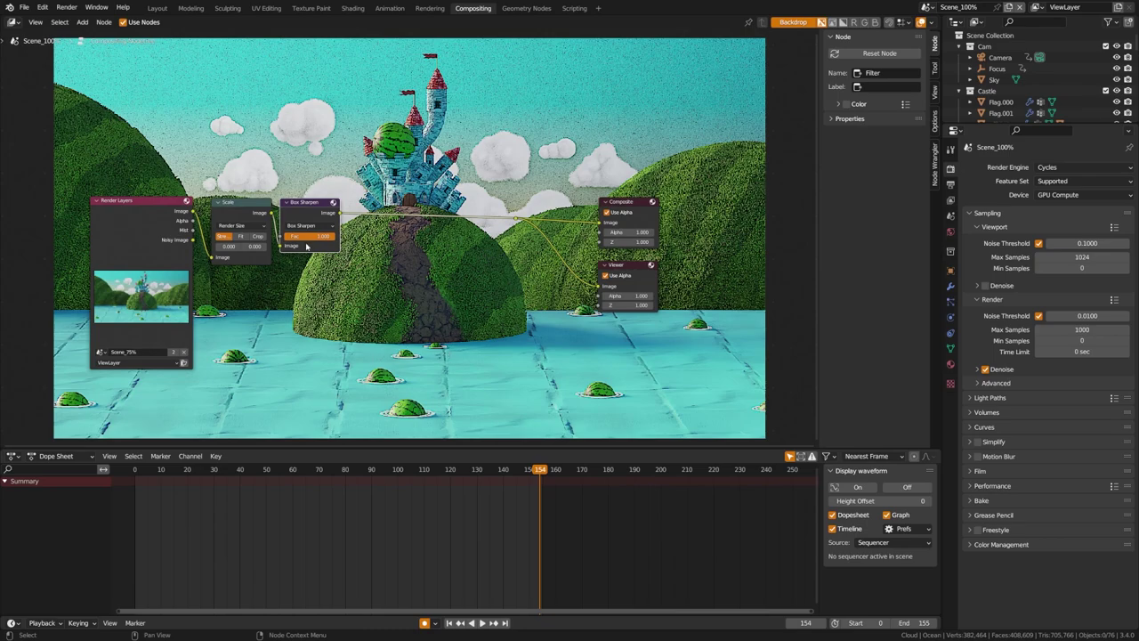
drag(324, 237, 293, 237)
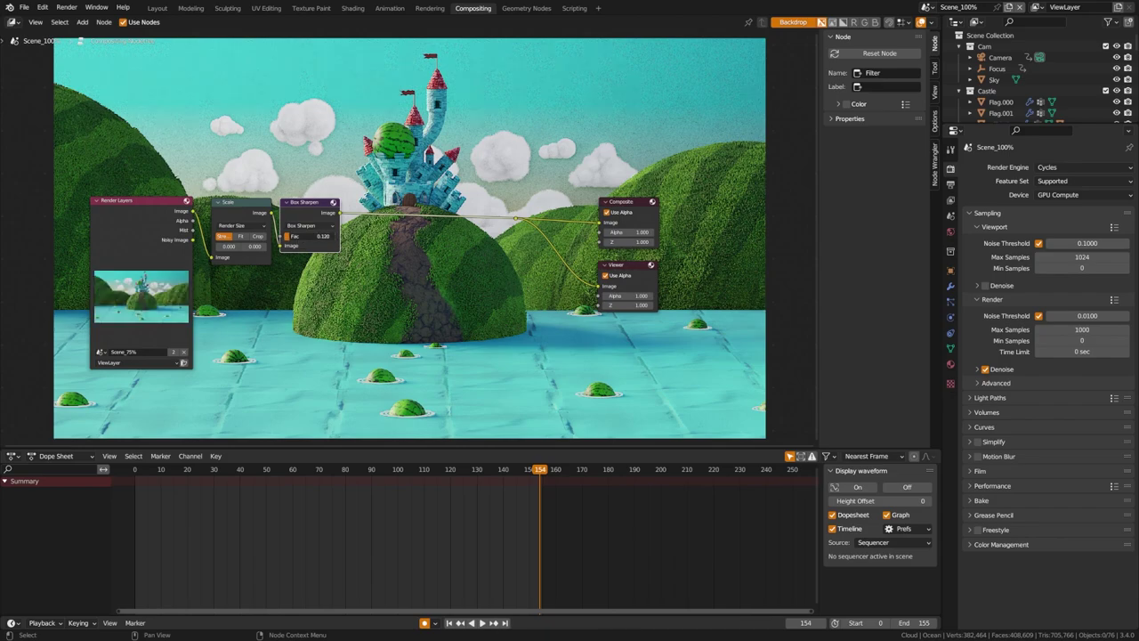
click(299, 236)
key(BackSpace)
text(.125)
key(Return)
click(301, 237)
text(.1)
key(Return)
Tighten the node layout by moving the Scale and Box Sharpen nodes closer to the Render Layers node.
scroll(539, 302, down, 2)
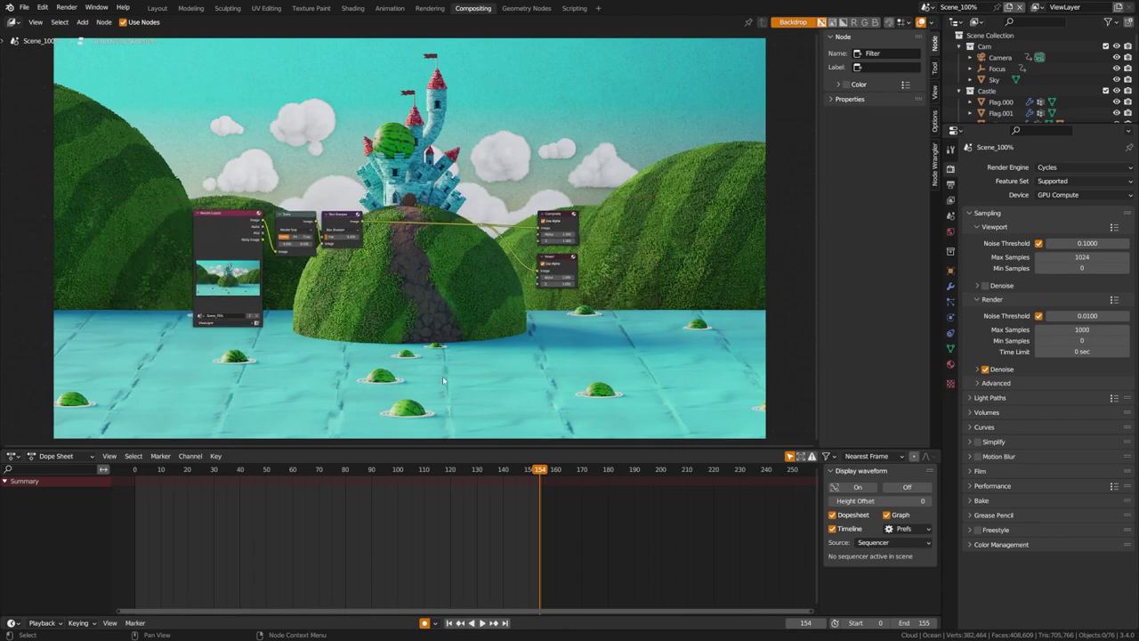
middle_drag(442, 243, 310, 304)
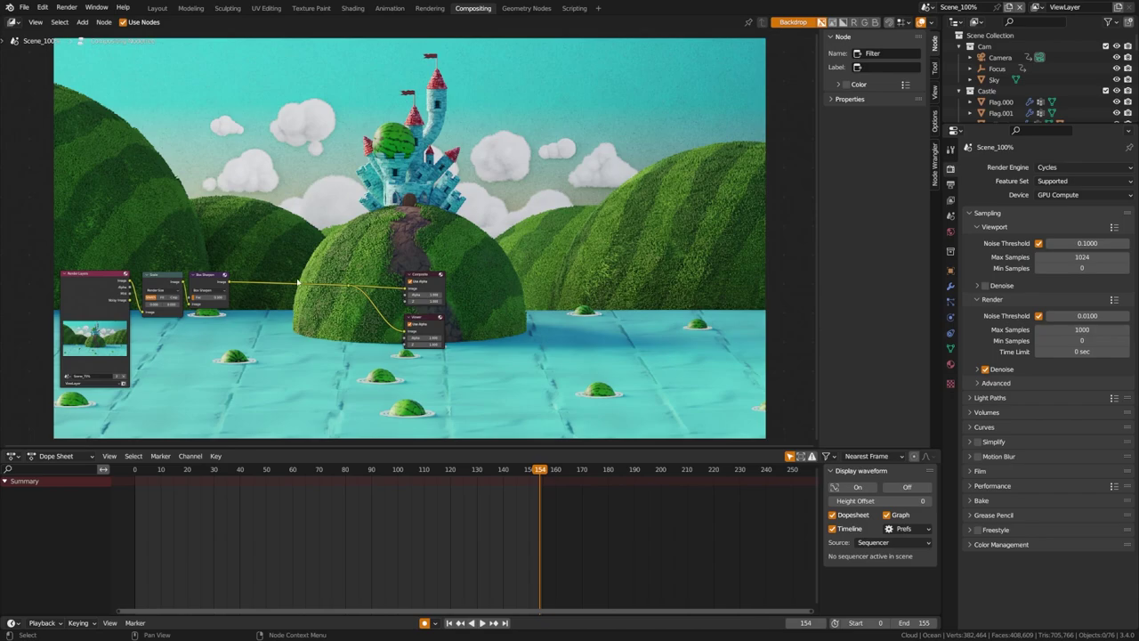
click(169, 279)
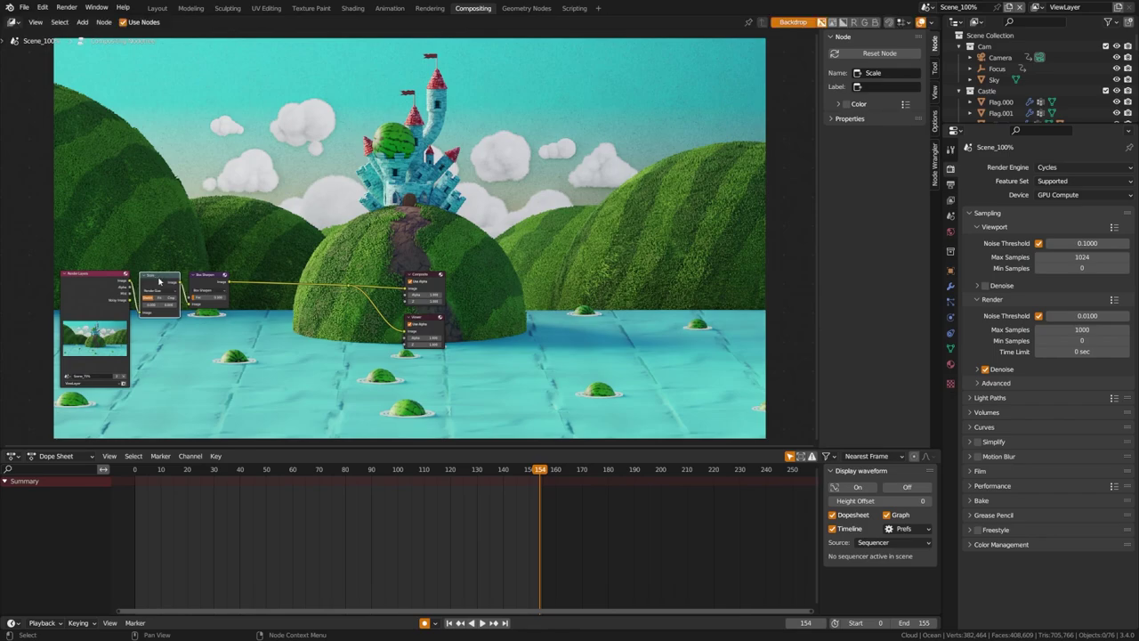
click(204, 282)
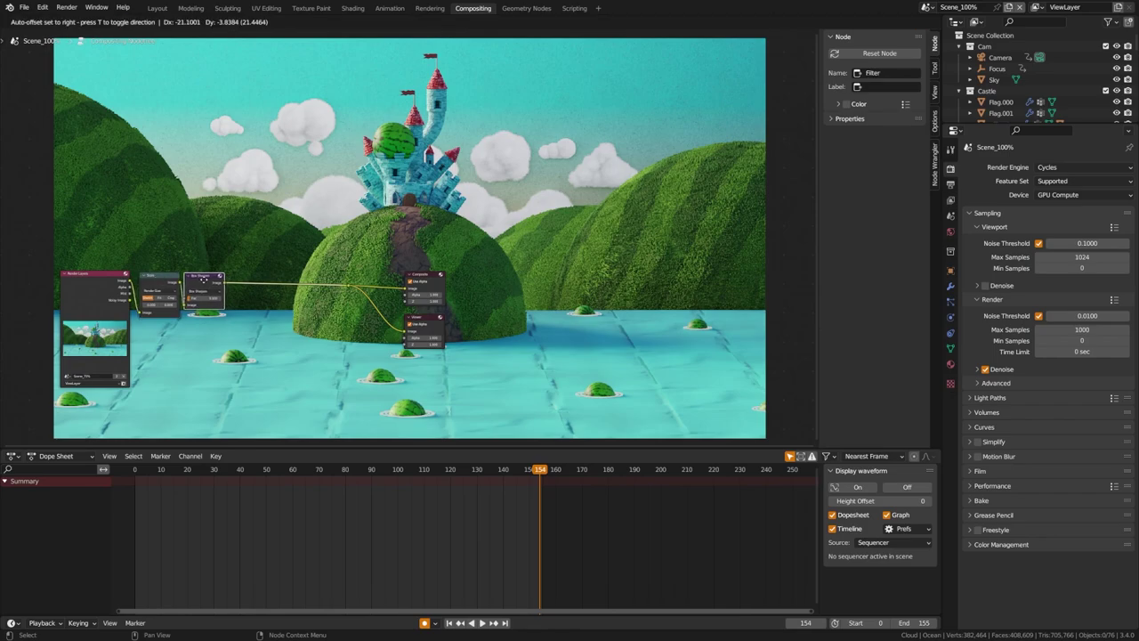